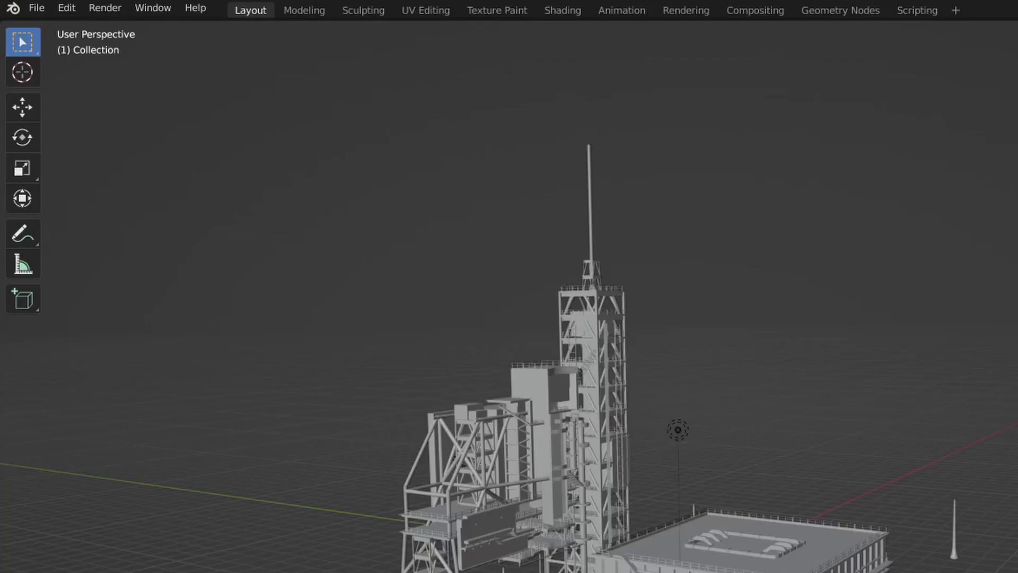
- In Preferences, add the NASA assets folder as an asset library named NASA
left_click(68, 8)
left_click(107, 254)
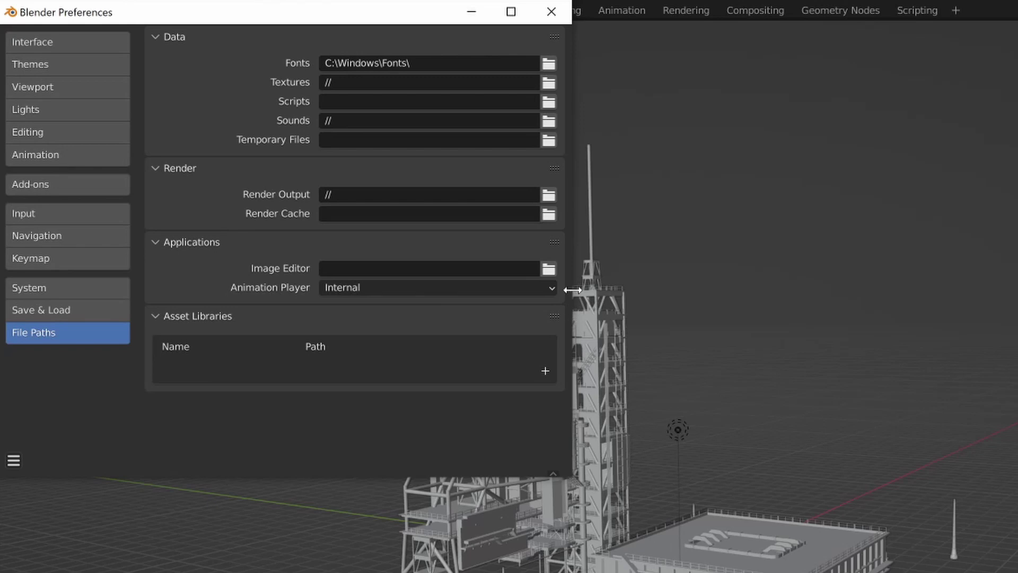
left_click_drag(572, 294, 442, 305)
left_click(414, 366)
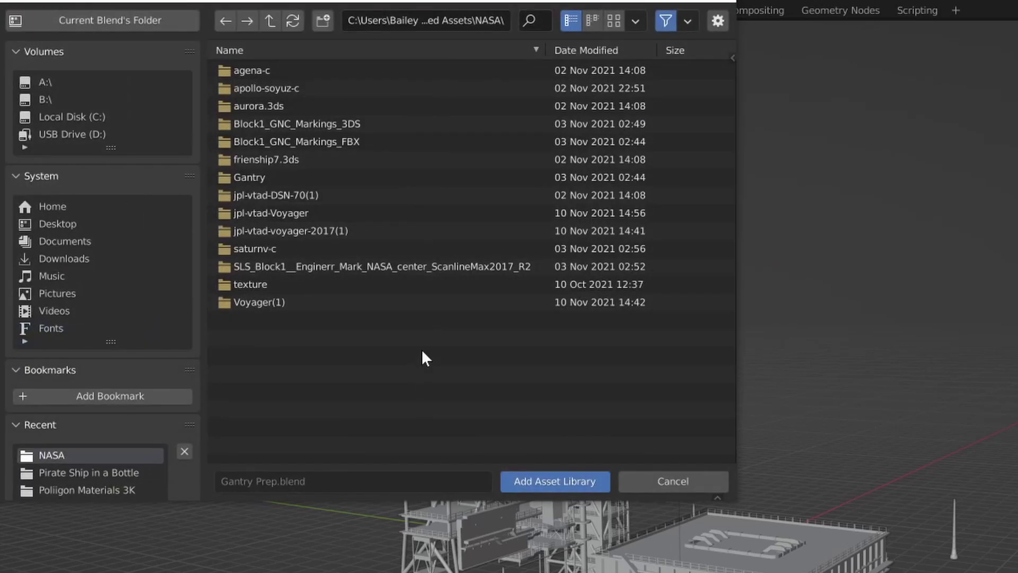
left_click(271, 22)
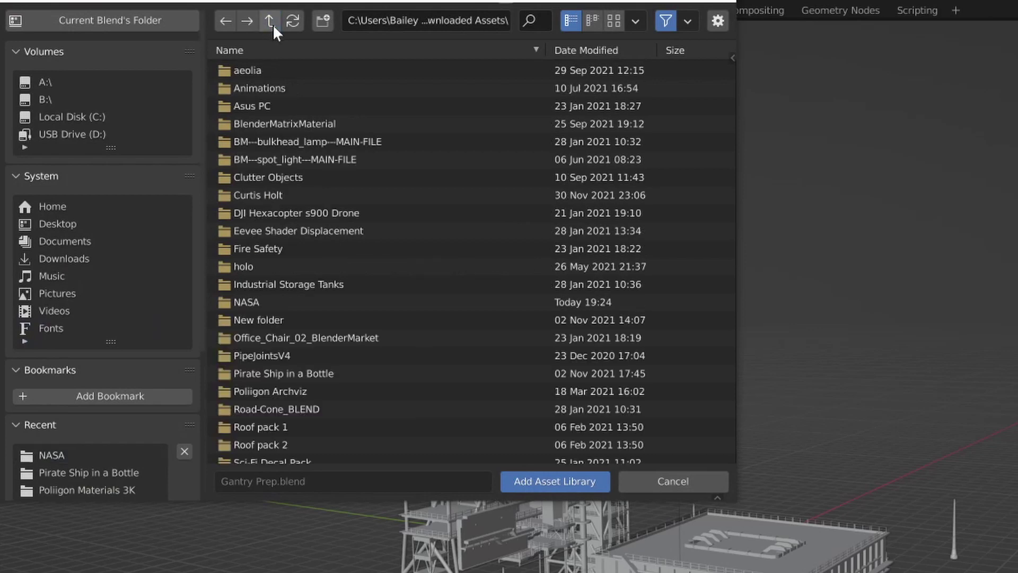
double_click(250, 301)
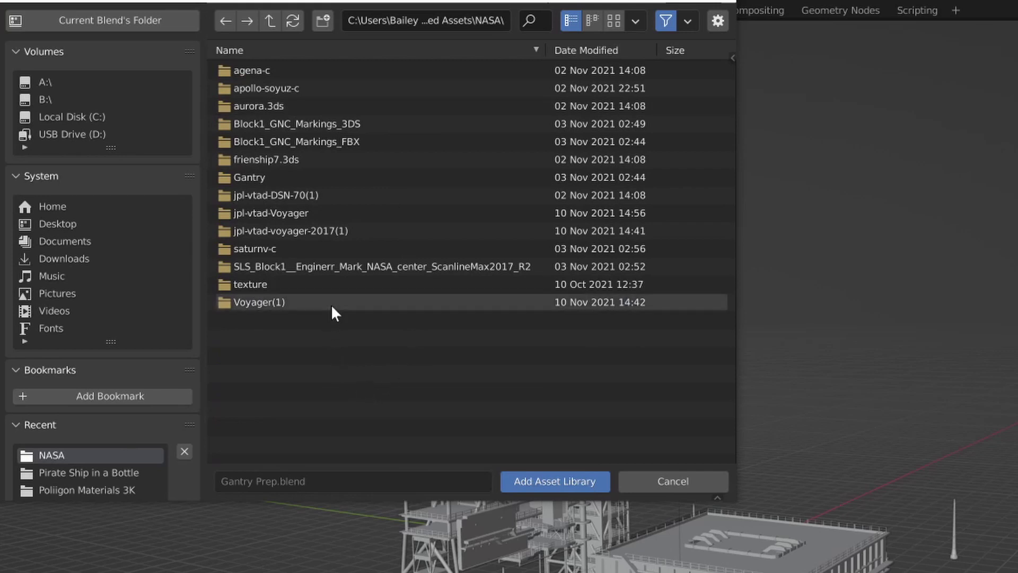
left_click(532, 483)
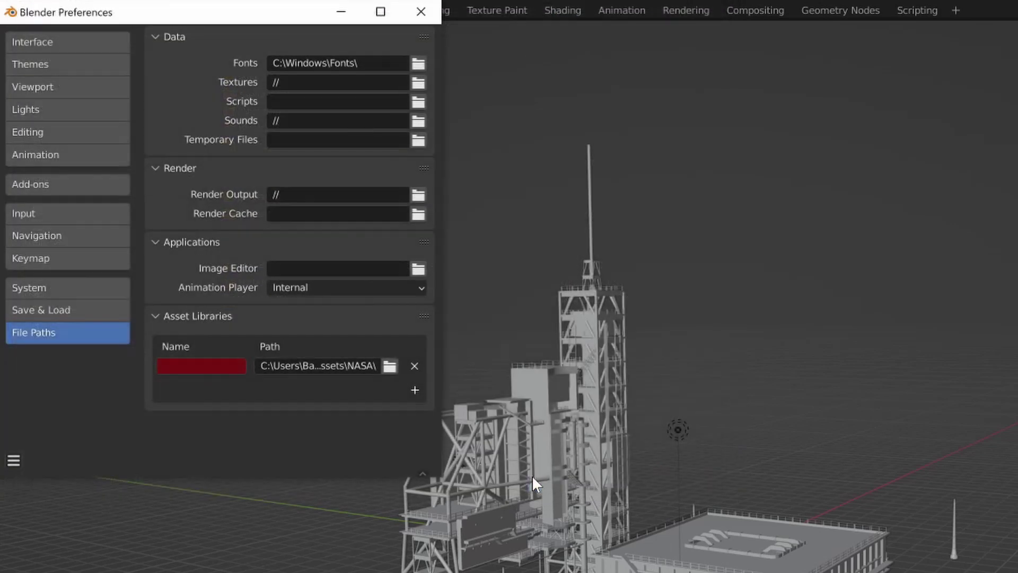
left_click(235, 370)
type("NASA")
key("Return")
- Save the preferences and close the Preferences window
left_click(14, 462)
left_click(48, 416)
left_click(13, 461)
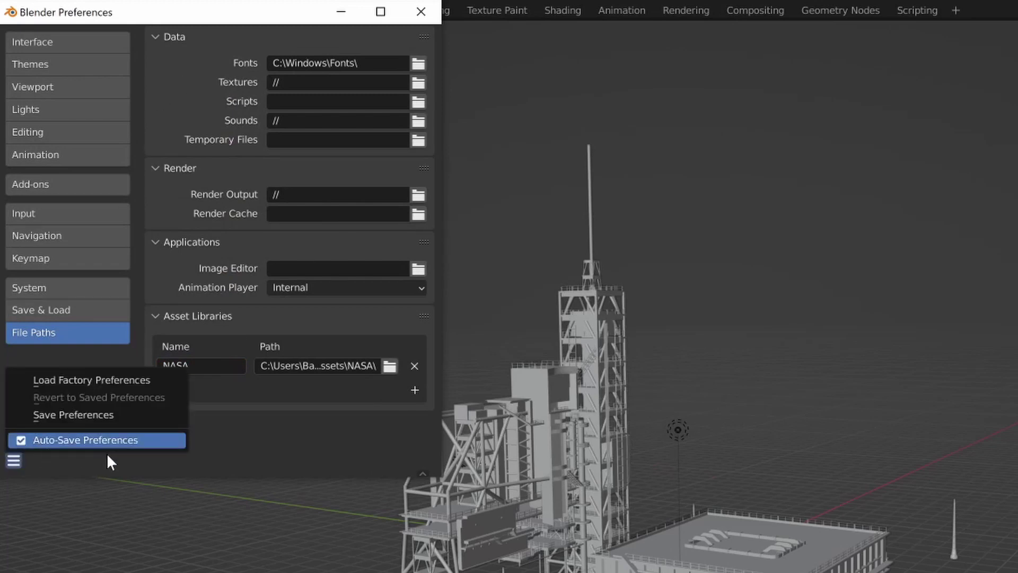
left_click(420, 11)
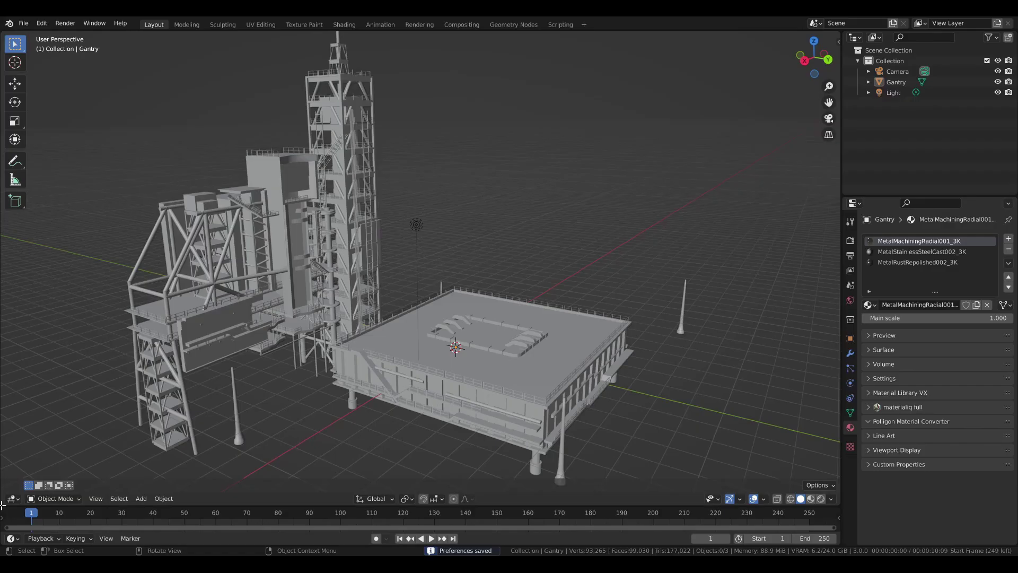
- Split the 3D view and turn the lower area into an Asset Browser
left_click_drag(2, 503, 20, 333)
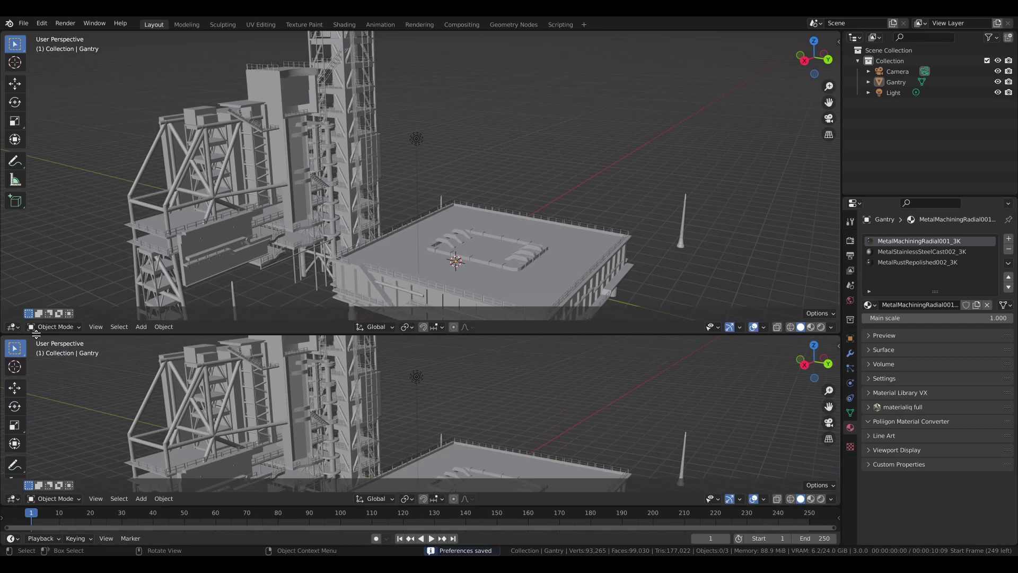
left_click(10, 503)
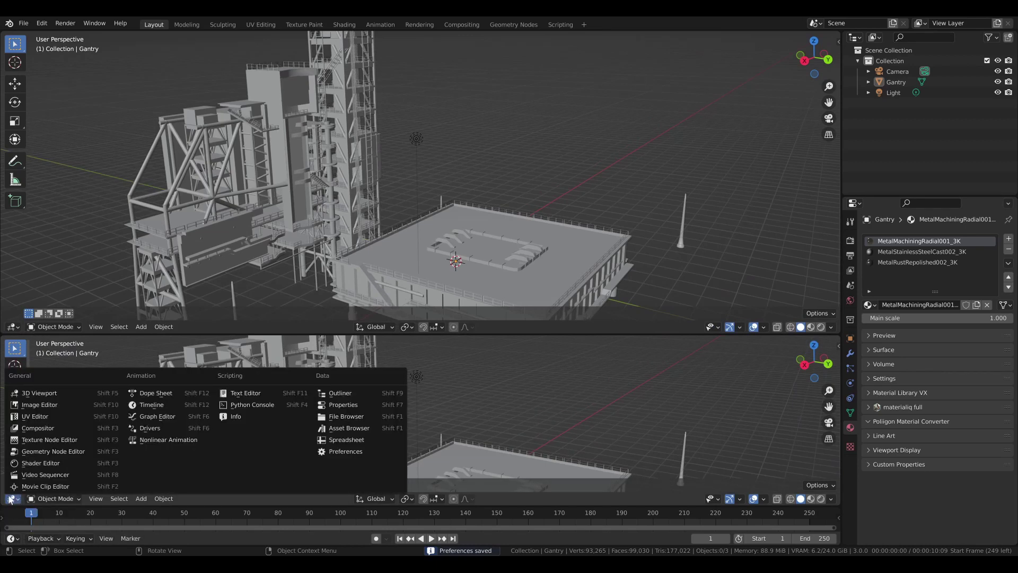
left_click(343, 431)
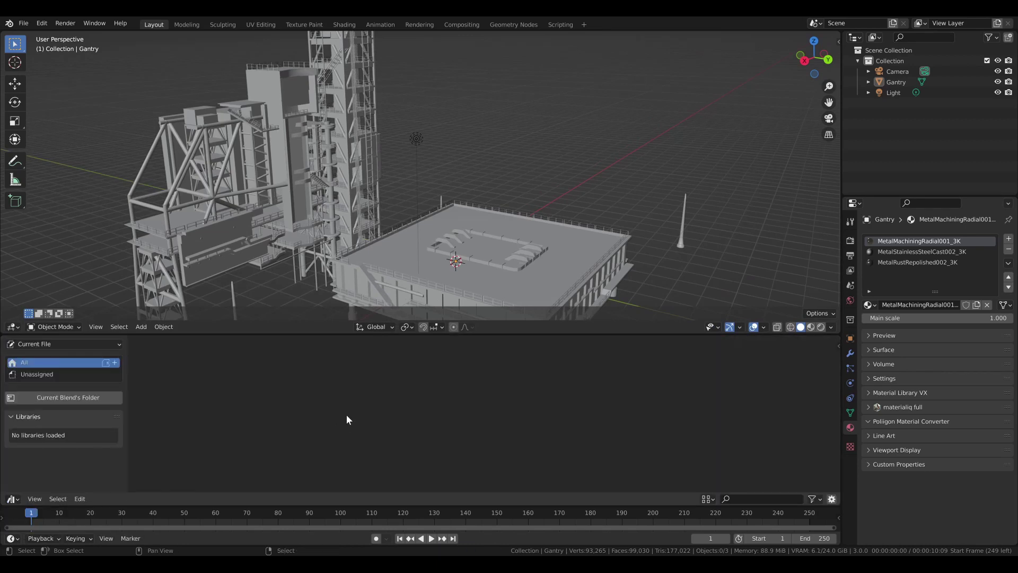
- Choose the NASA library in the Asset Browser to show its Apollo-Soyuz asset
left_click(80, 346)
left_click(82, 356)
left_click(70, 345)
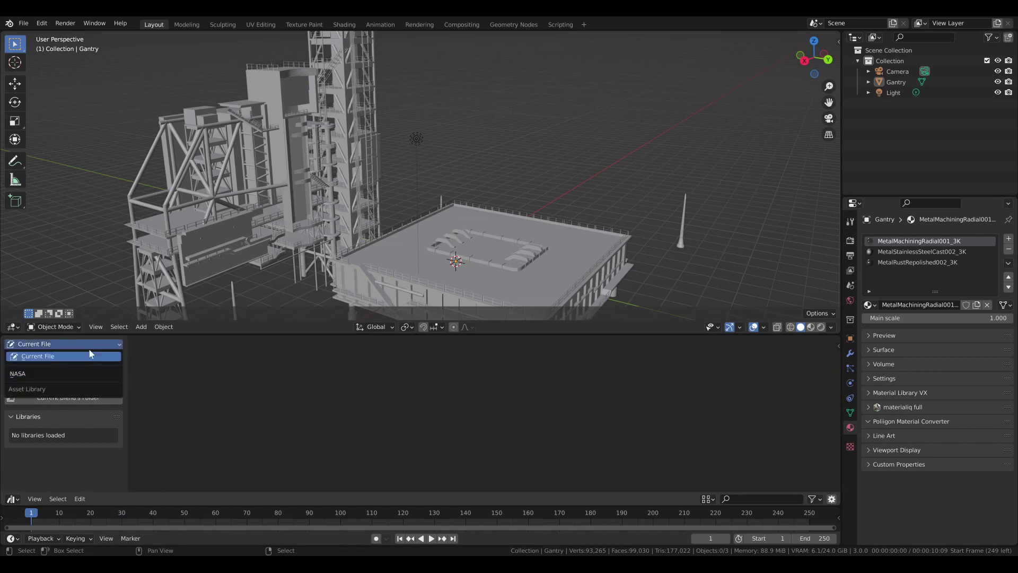
left_click(89, 356)
left_click(47, 343)
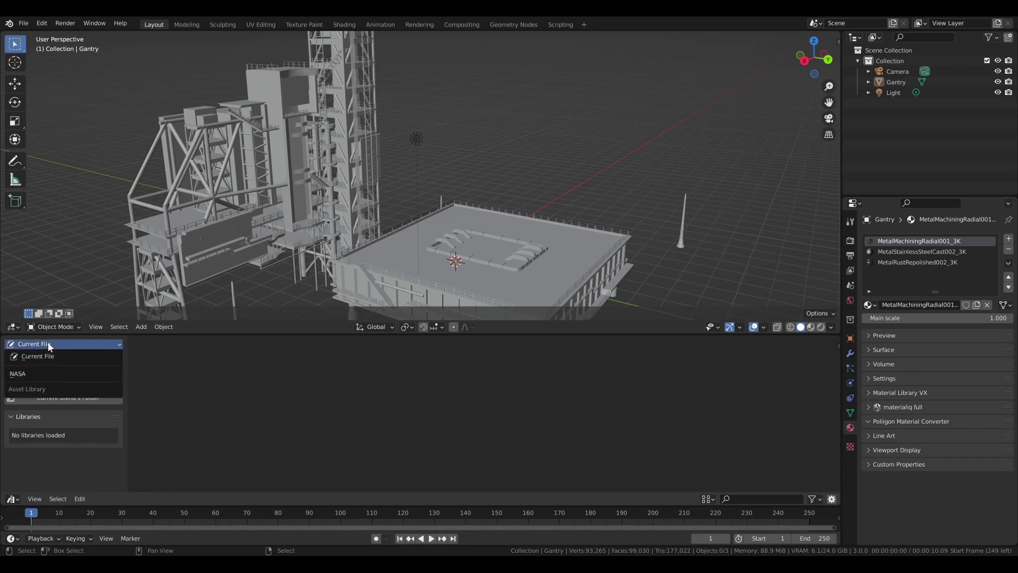
left_click(24, 376)
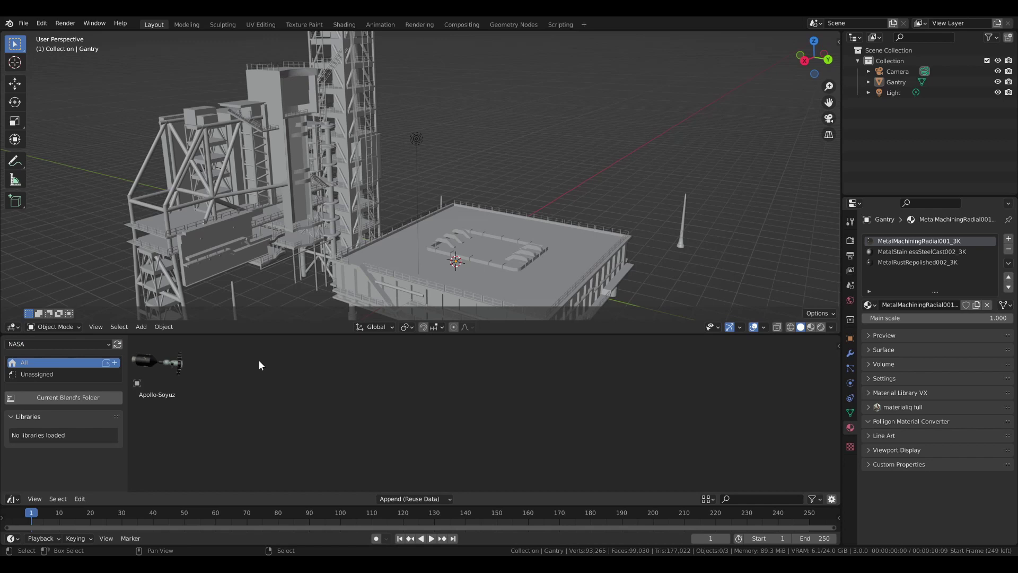
- Shrink the asset browser, select Gantry in the Outliner and mark it as an asset
left_click_drag(272, 336, 266, 384)
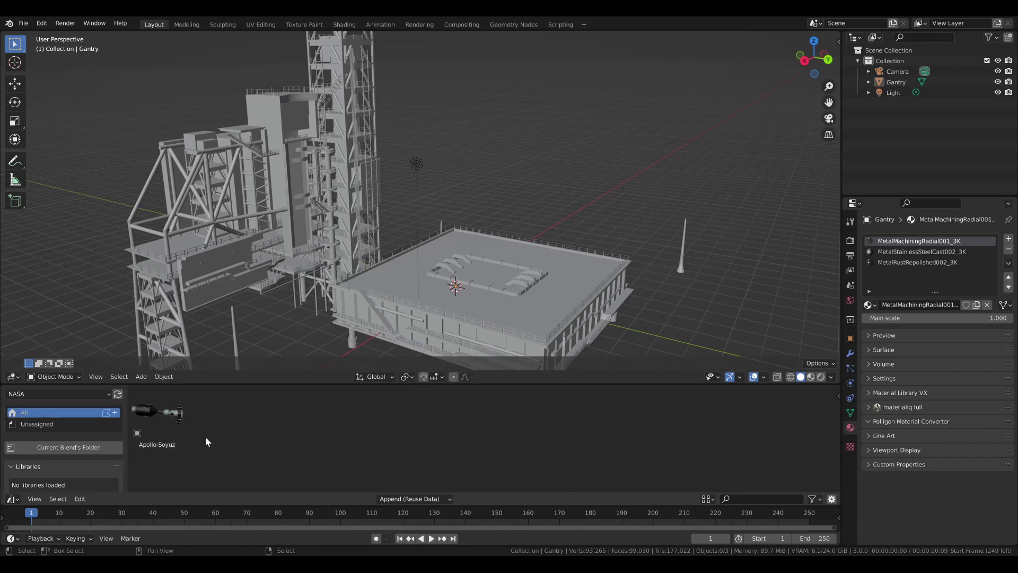
left_click(351, 180)
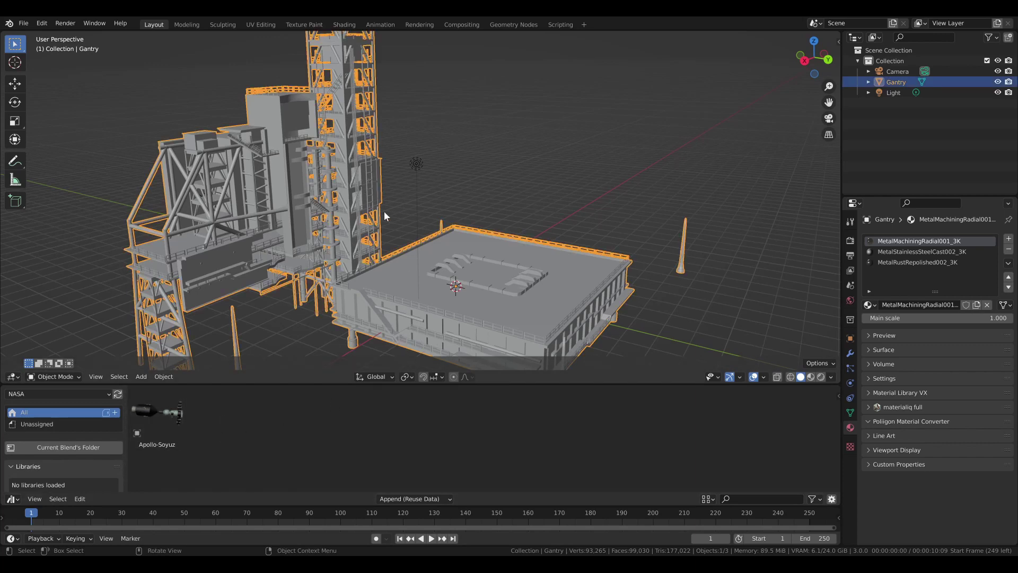
right_click(896, 81)
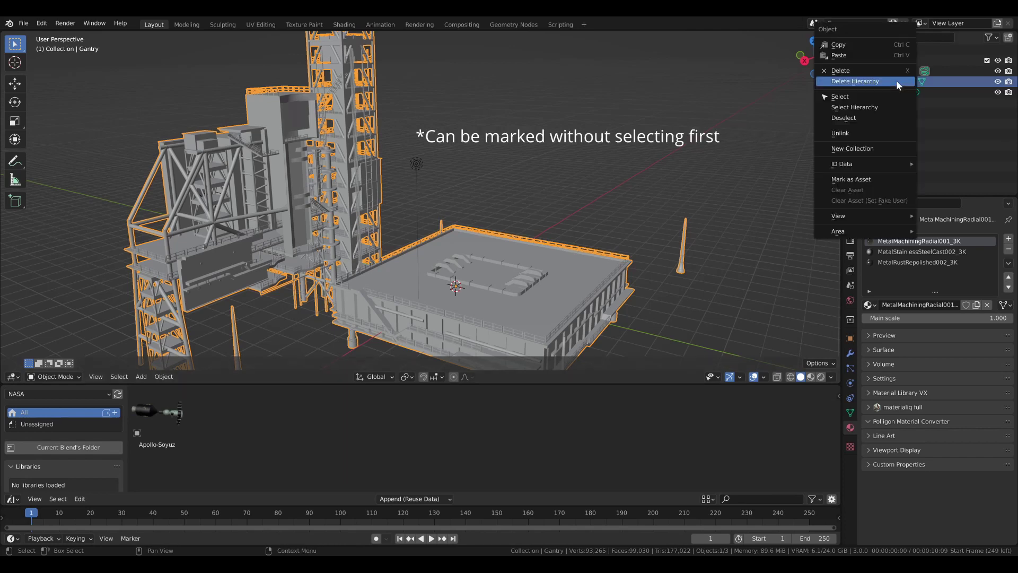
left_click(847, 181)
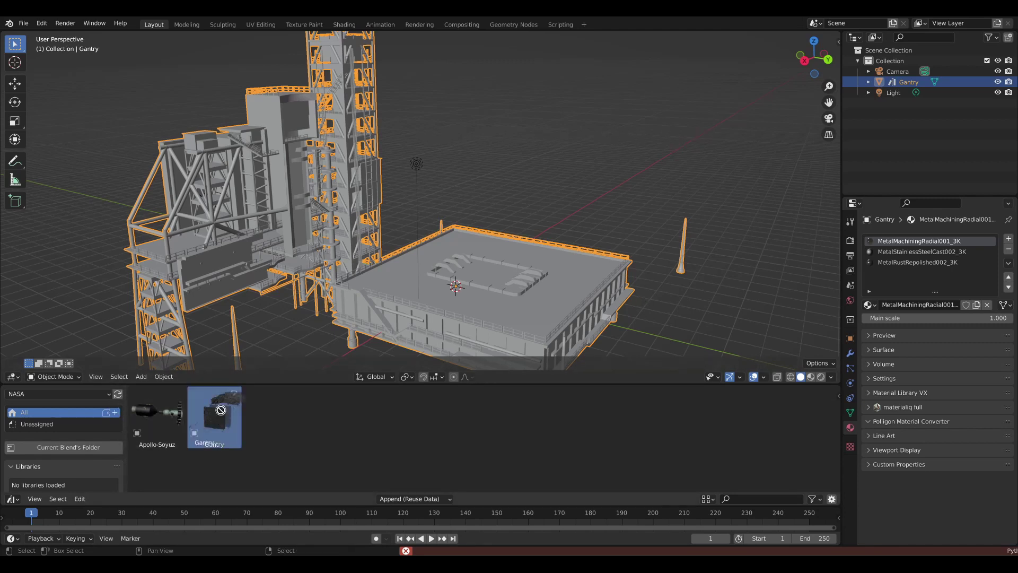
left_click_drag(214, 416, 492, 168)
scroll(478, 175, "down", 4)
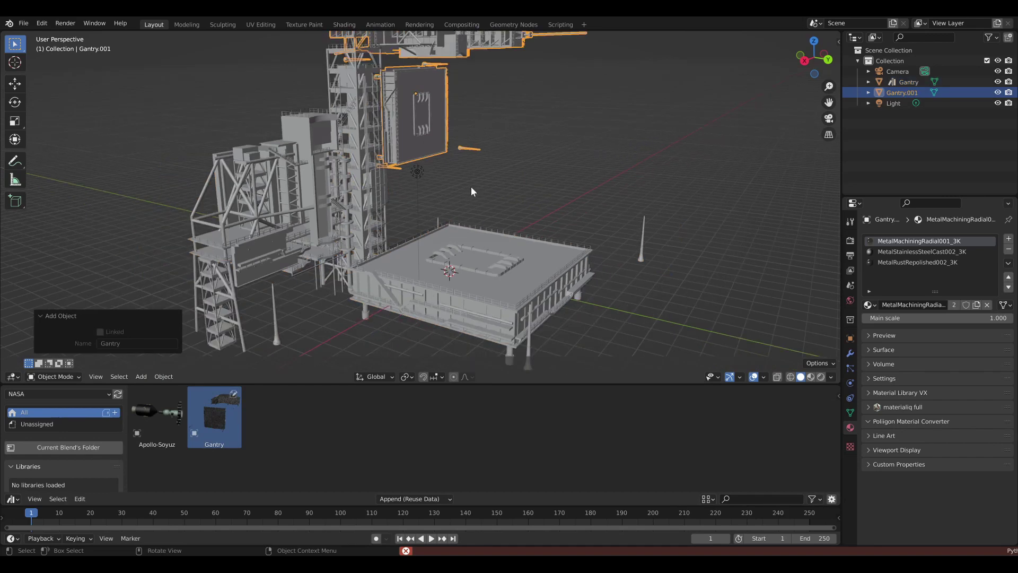
mouse_move(482, 151)
middle_mouse_down()
mouse_move(569, 154)
mouse_move(435, 148)
mouse_move(496, 141)
middle_mouse_up()
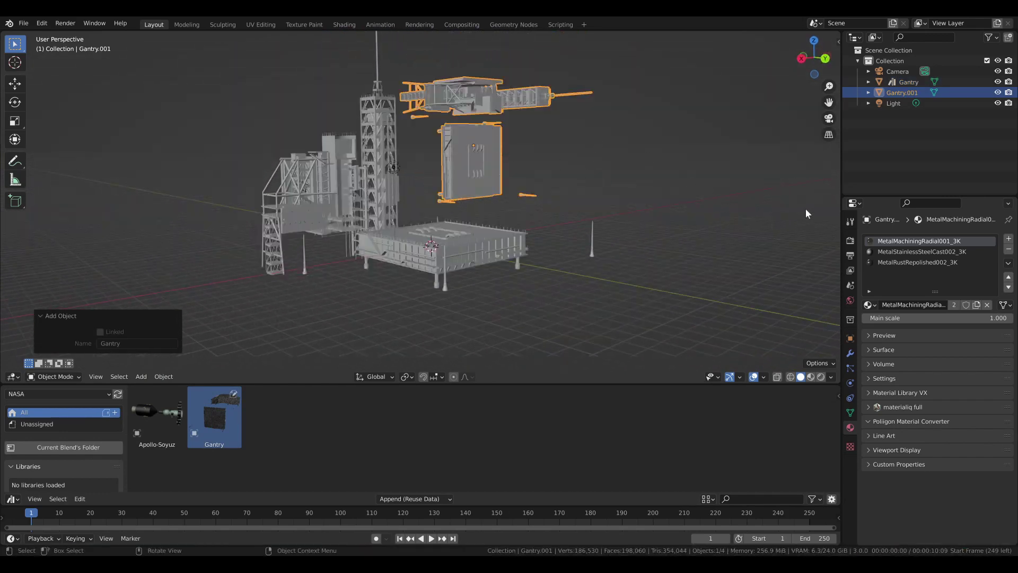
scroll(475, 132, "up", 1)
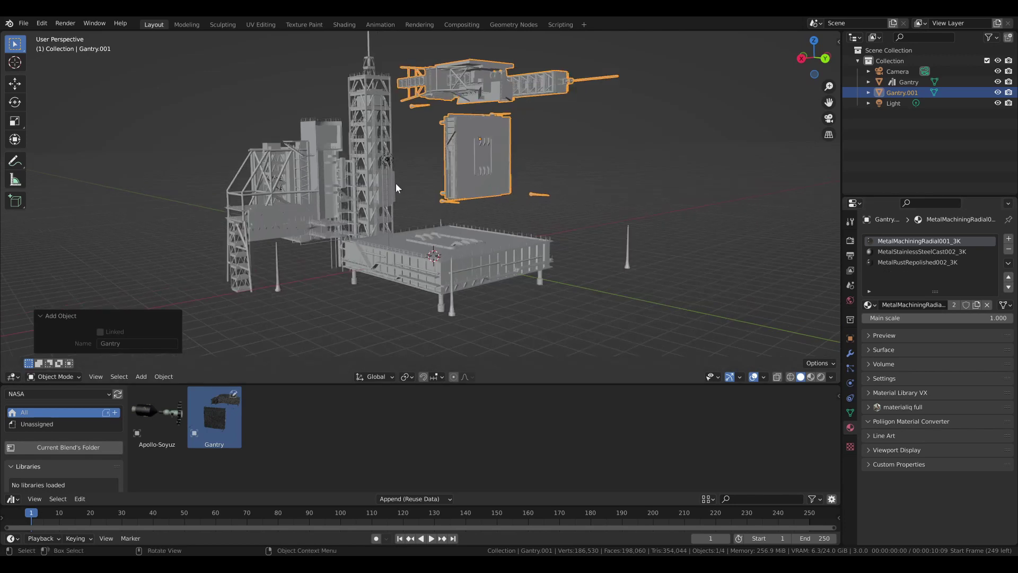
key("Delete")
middle_click_drag(432, 178, 462, 187)
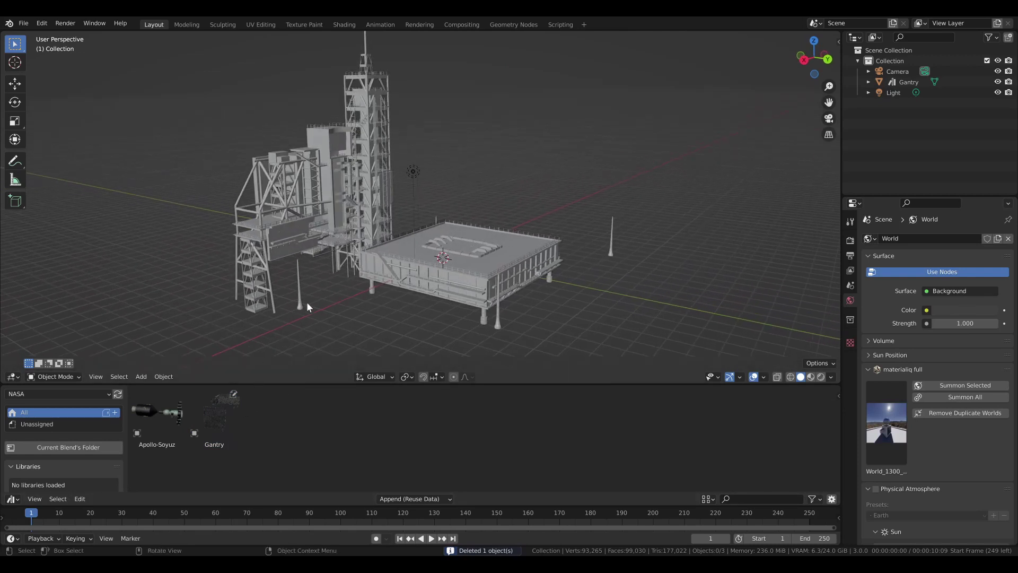
- Check the Gantry asset and object, then deselect the gantry
left_click(197, 407)
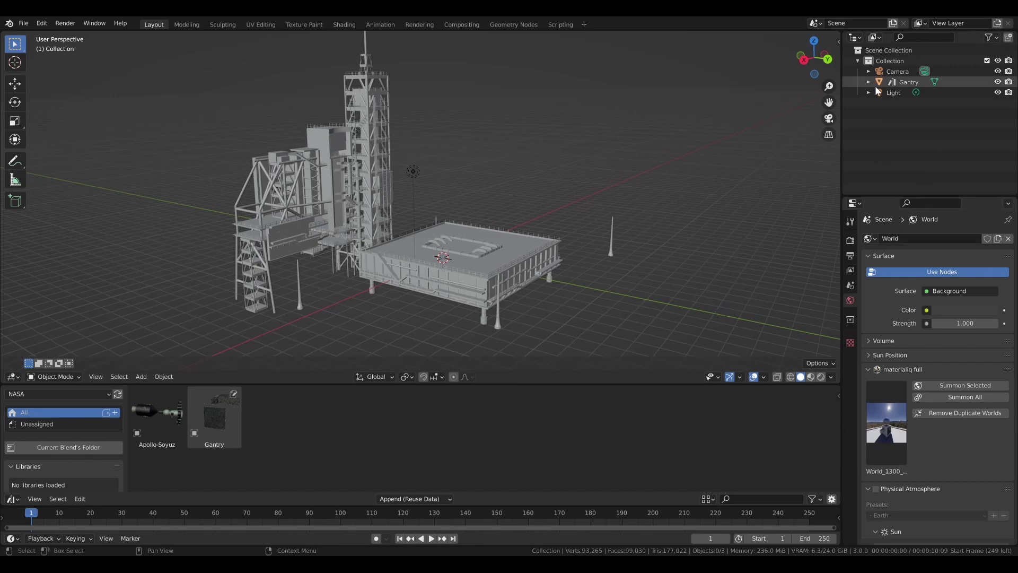
left_click(897, 82)
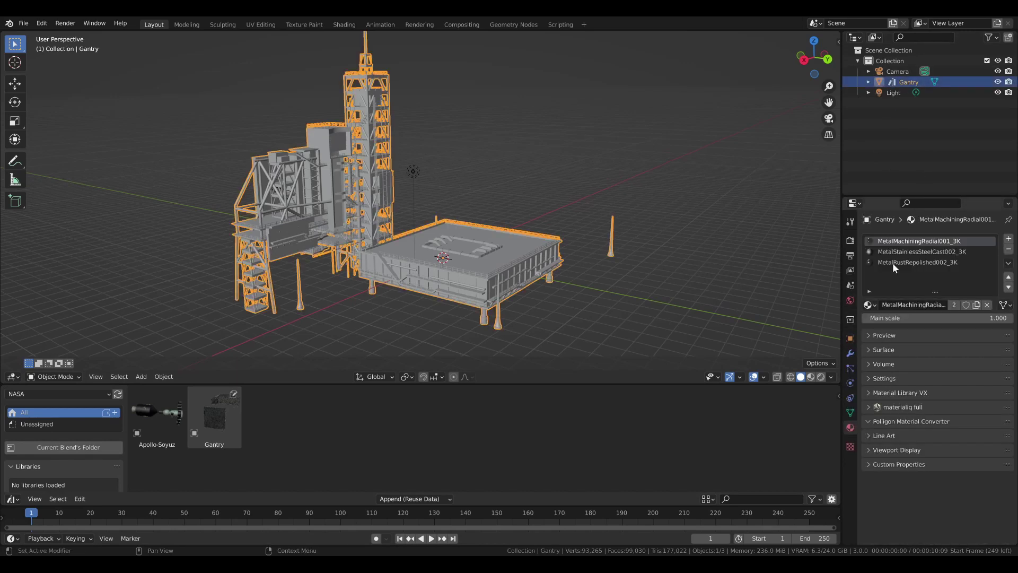
right_click(894, 241)
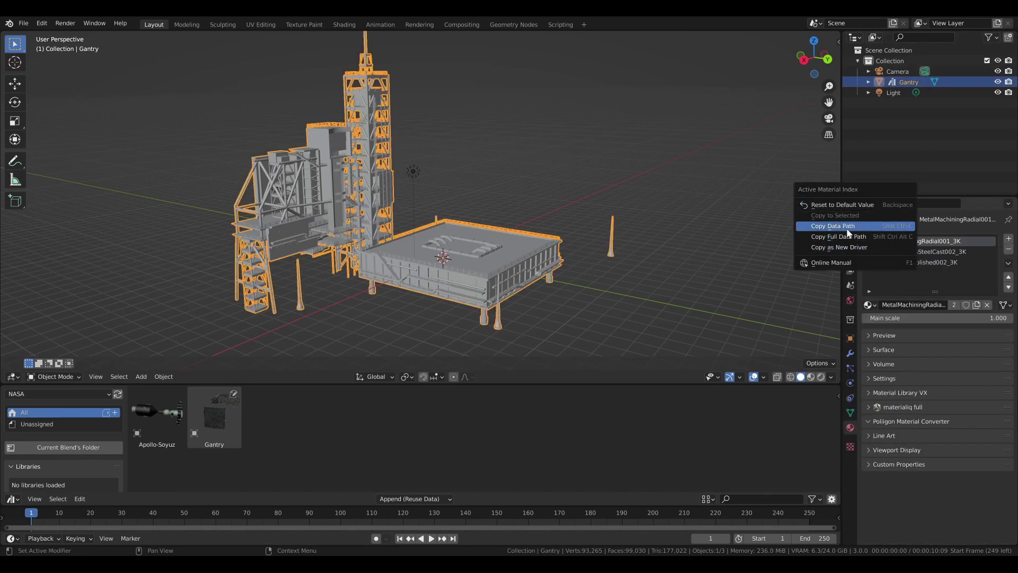
left_click(579, 147)
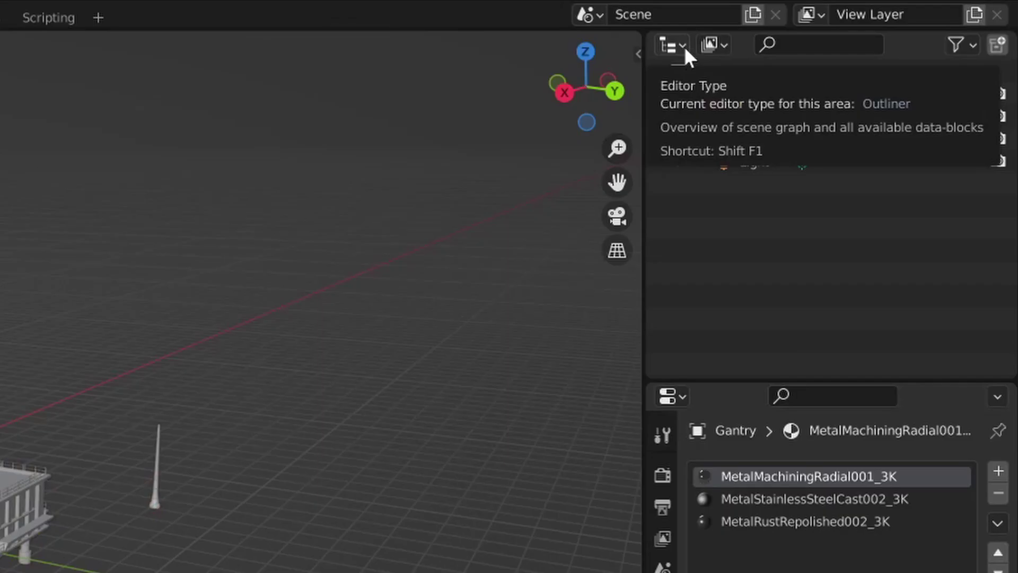
- Show the Outliner in Blender File mode and mark material MetalMachiningRadial001_3K as an asset
left_click(857, 38)
left_click(709, 45)
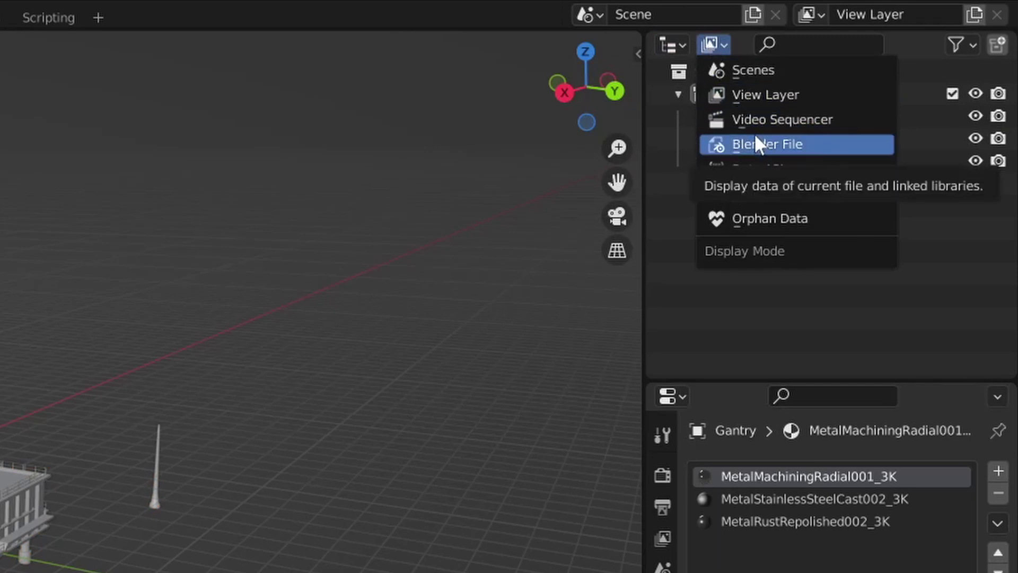
left_click(743, 141)
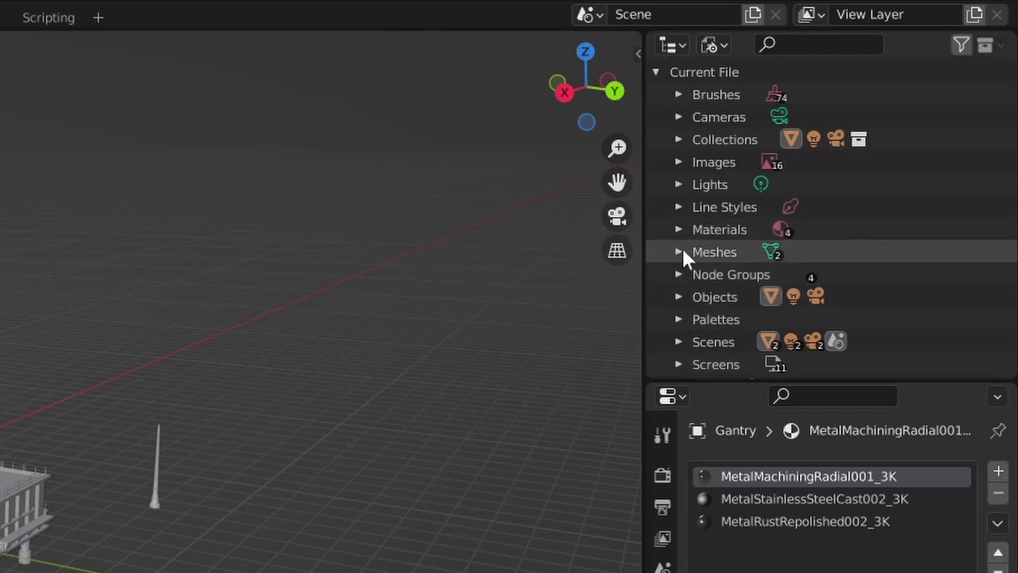
left_click(679, 232)
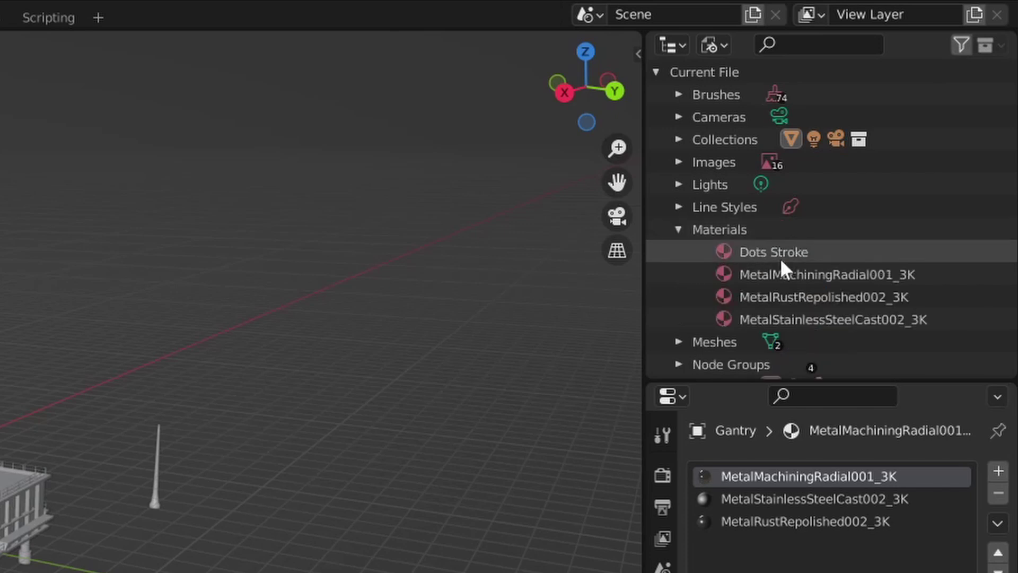
right_click(774, 273)
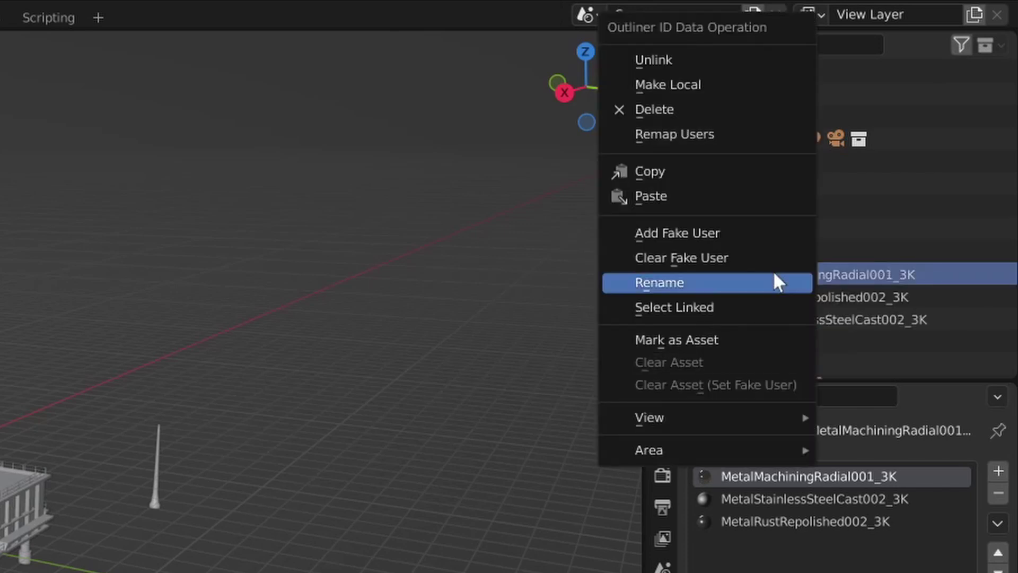
left_click(663, 339)
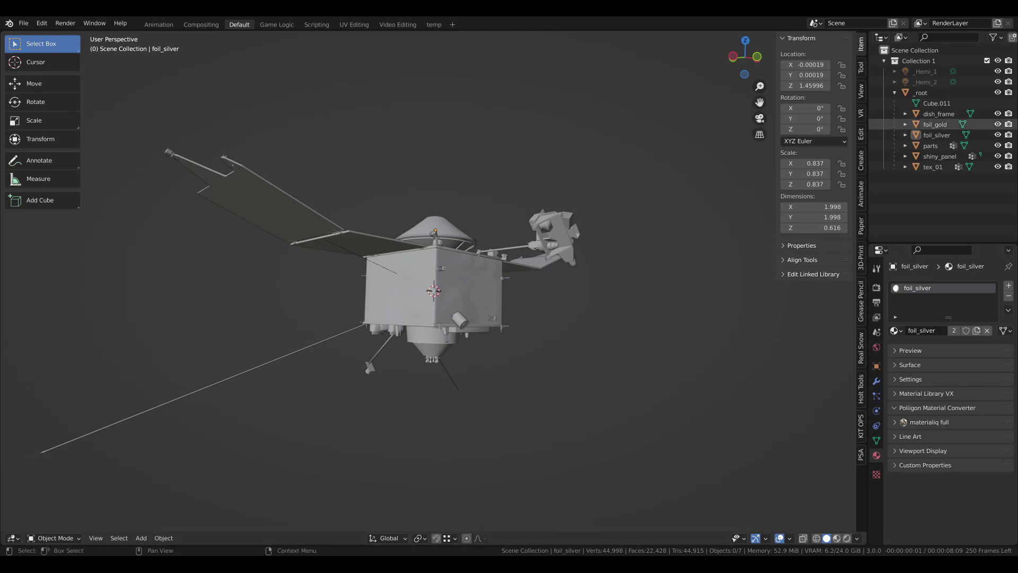
- Mark _root through tex_01 as assets with _root active, then split the 3D view
left_click(931, 168)
left_click(919, 93, "shift")
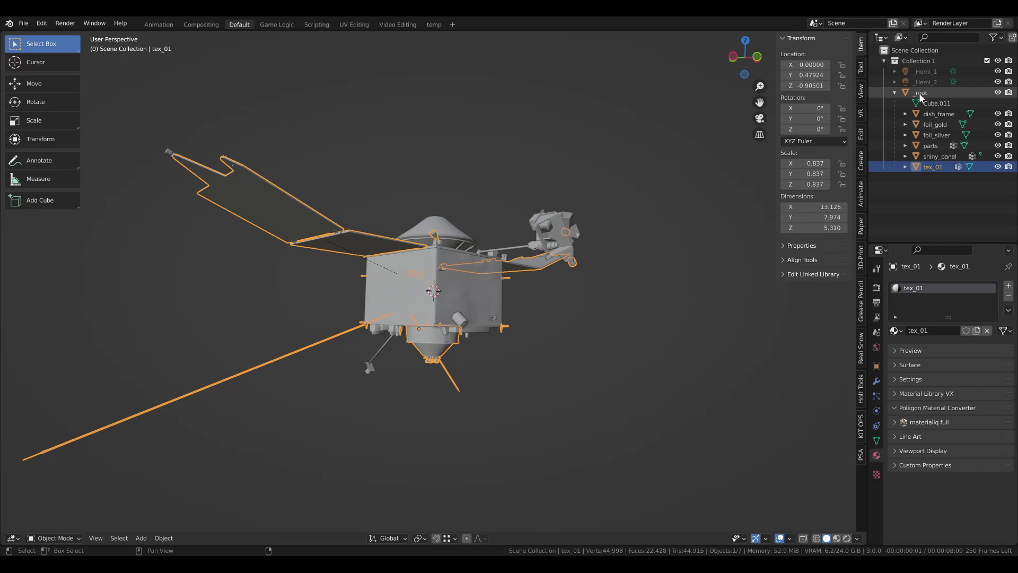
left_click(919, 93, "ctrl")
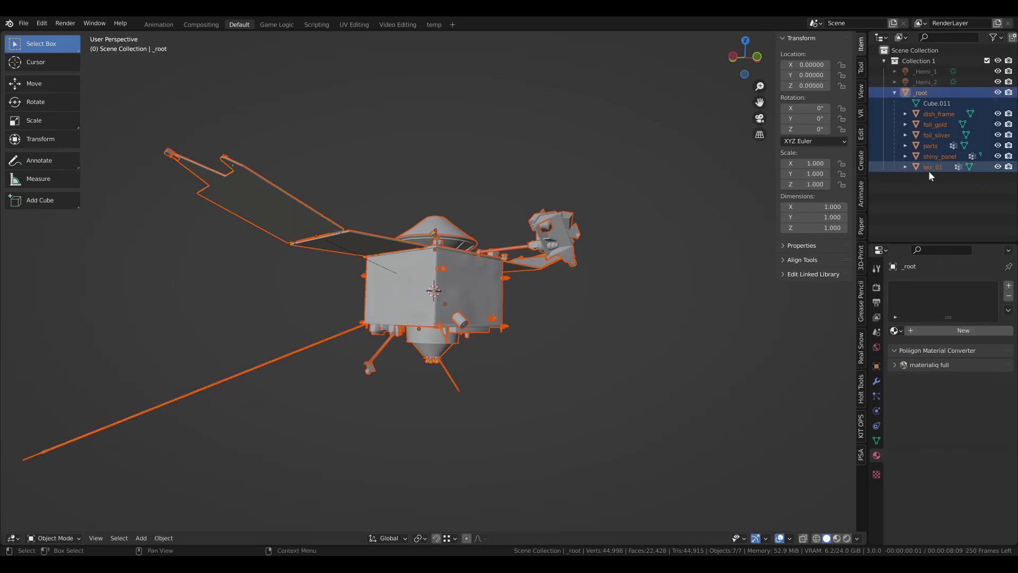
middle_click_drag(576, 291, 690, 223)
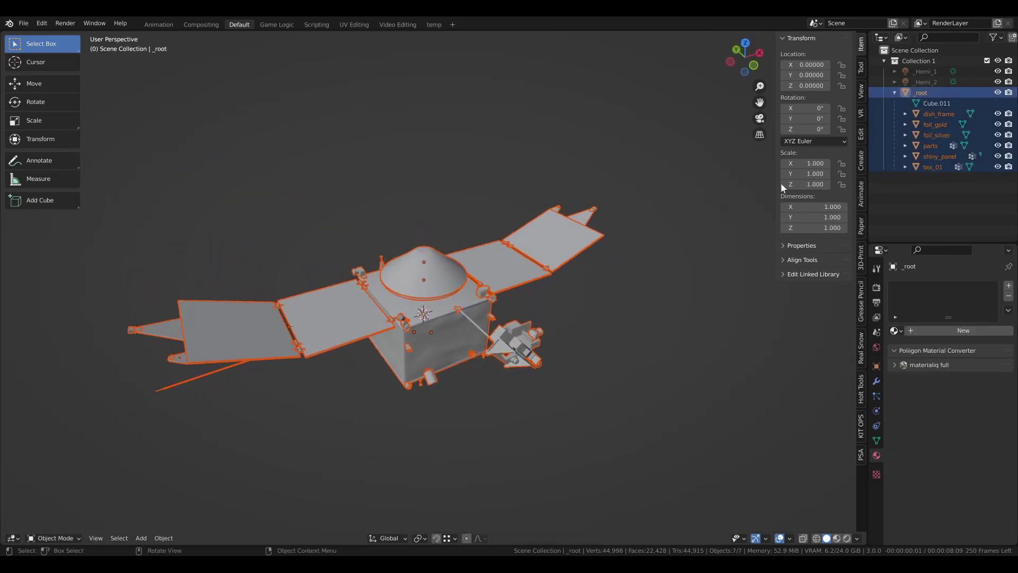
right_click(930, 95)
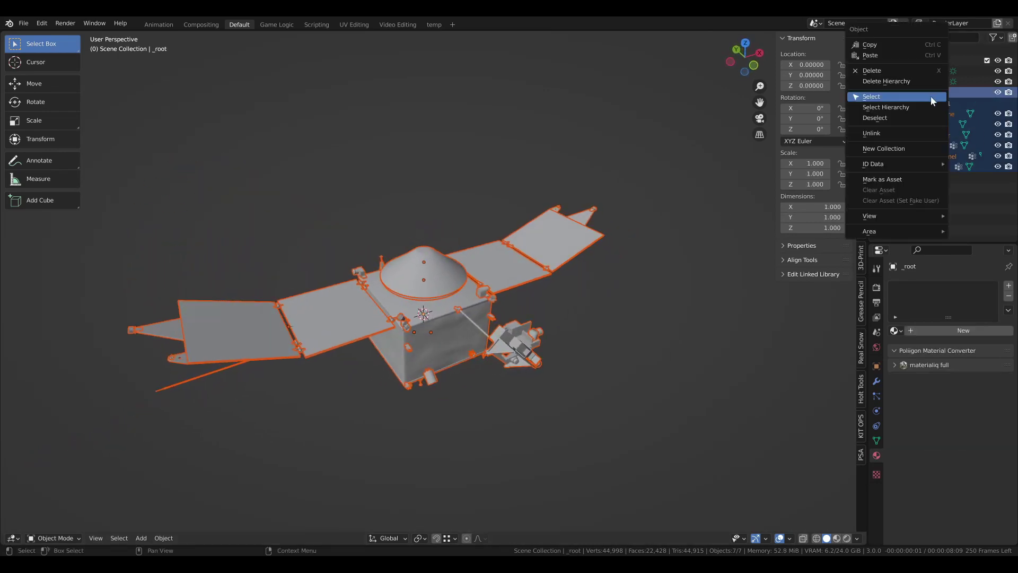
left_click(882, 178)
left_click_drag(1, 541, 10, 371)
- Make the lower view an Asset Browser and drop a tex_01 copy into the scene
left_click(9, 538)
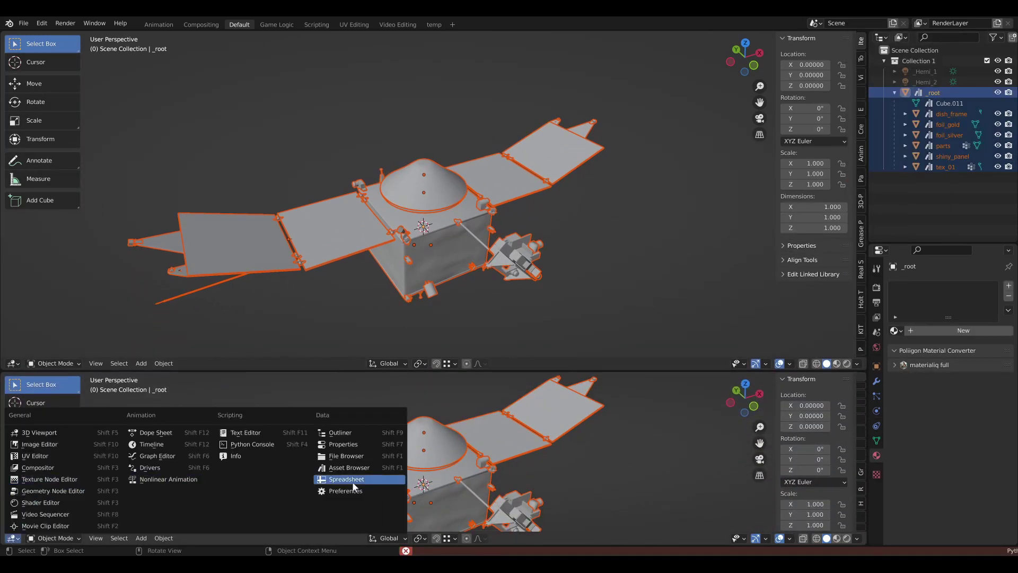
left_click(349, 468)
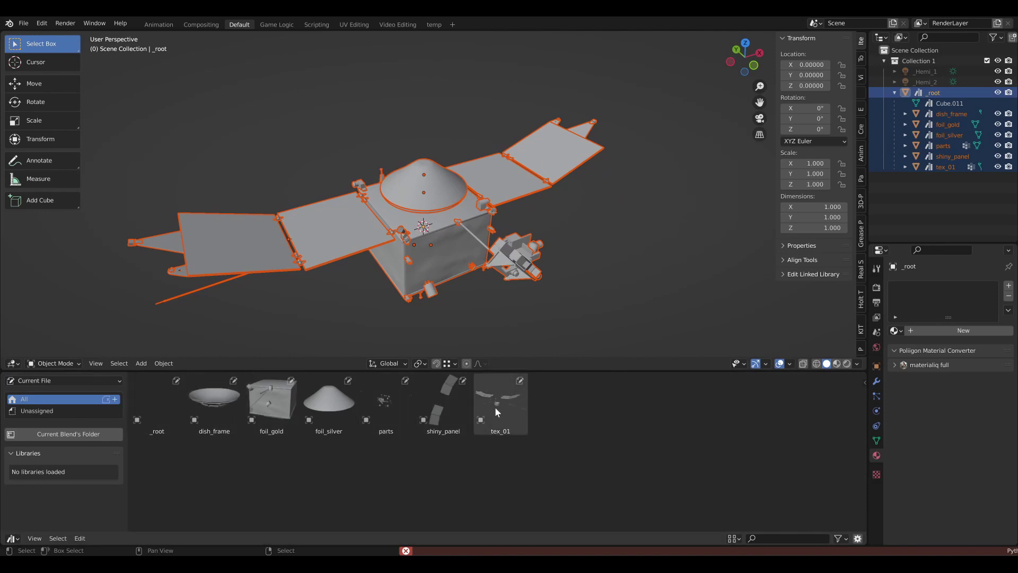
left_click_drag(496, 406, 597, 272)
middle_click_drag(597, 276, 483, 336)
middle_click_drag(472, 168, 684, 176)
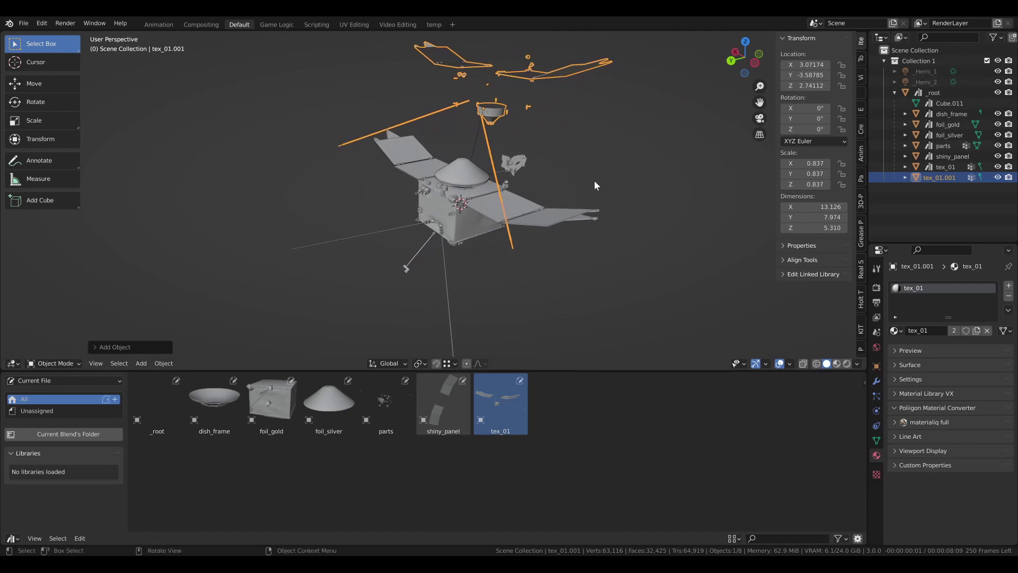
- Delete the tex_01.001 copy and join all satellite parts into _root with Ctrl+J
key("Delete")
mouse_move(559, 226)
middle_mouse_down()
mouse_move(543, 246)
mouse_move(549, 230)
middle_mouse_up()
left_click(926, 169)
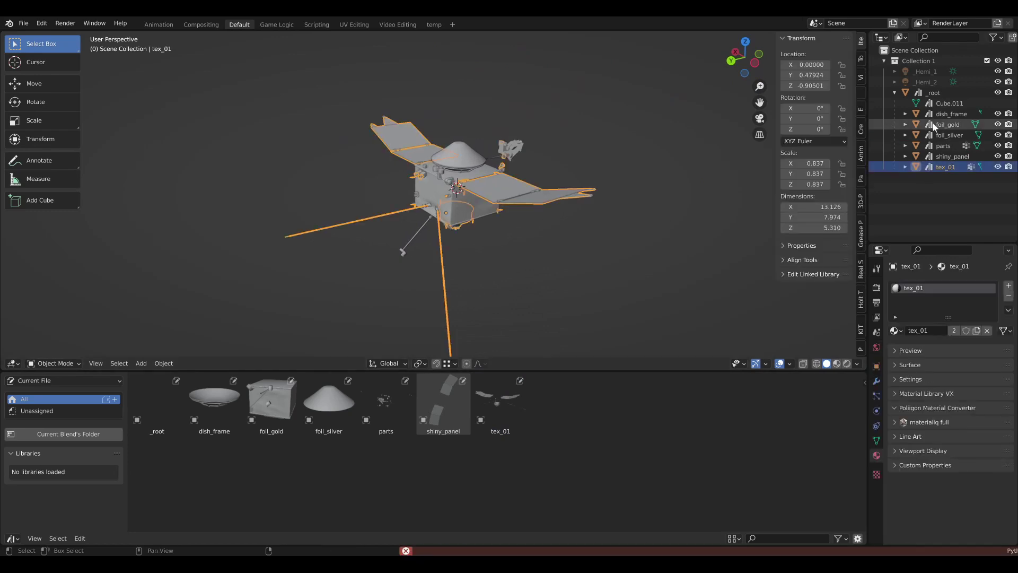
double_click(933, 93)
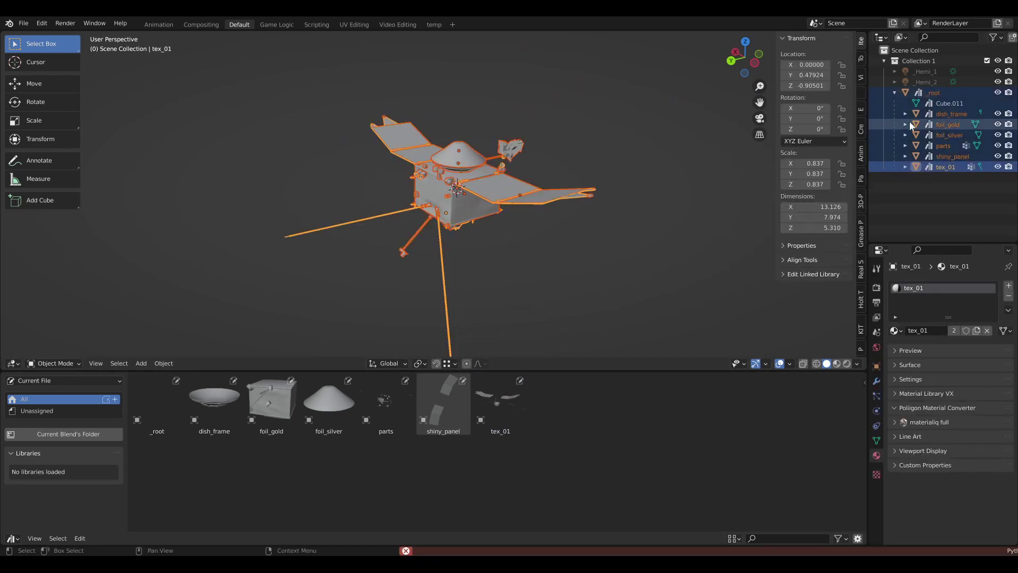
left_click(933, 94, "ctrl")
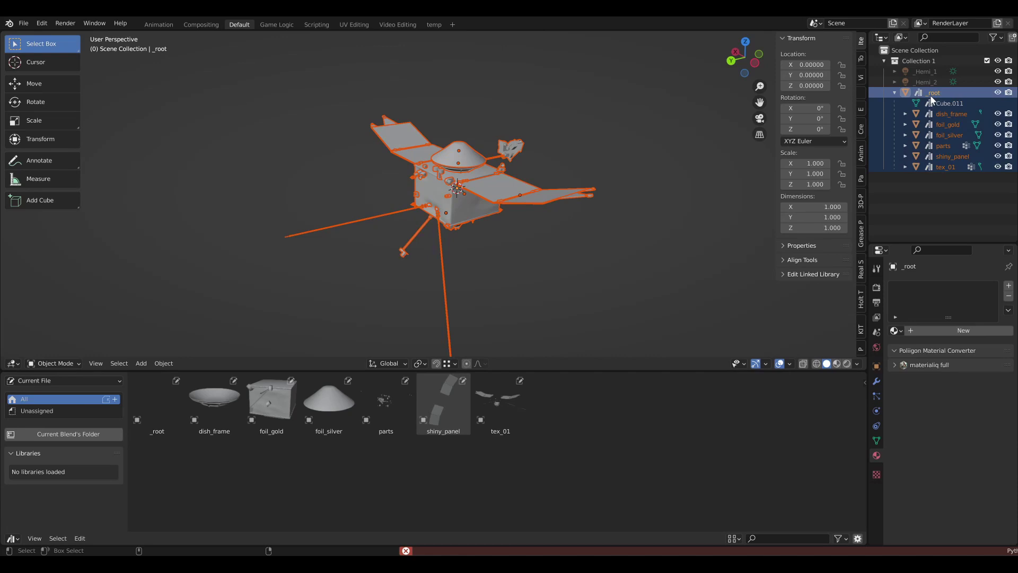
key("ctrl+j")
scroll(462, 249, "up", 3)
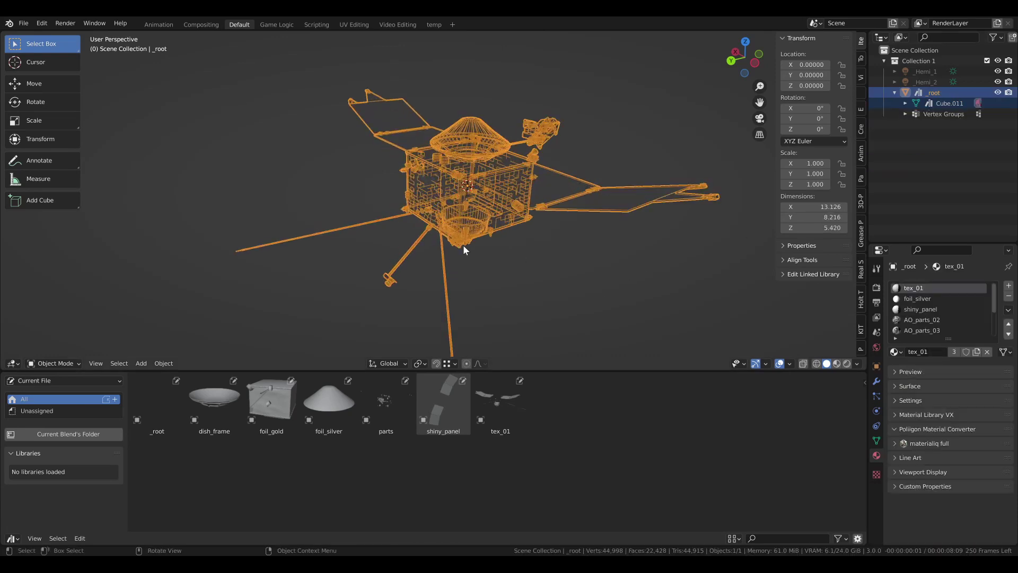
middle_click_drag(464, 249, 652, 239)
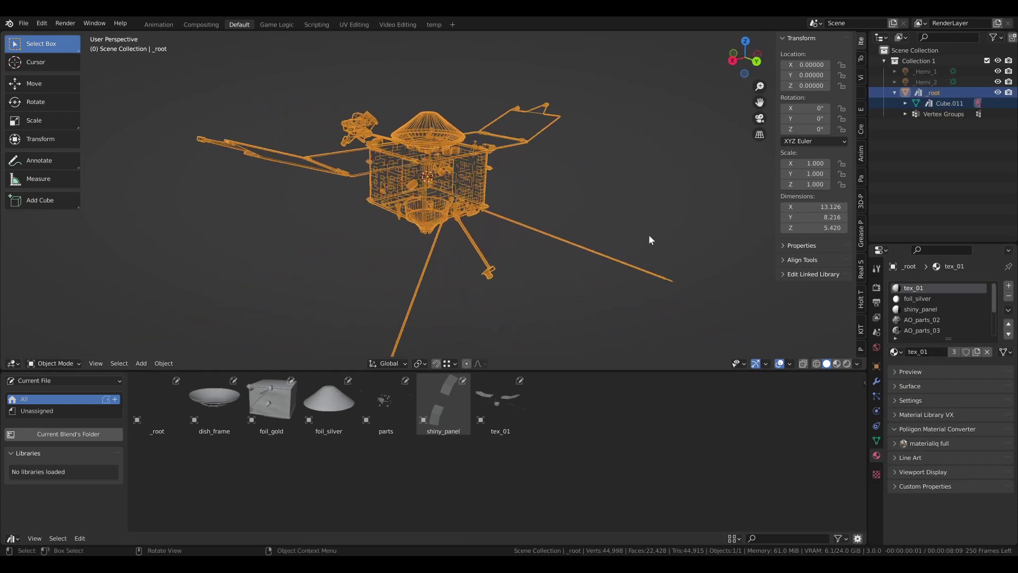
scroll(661, 240, "up", 2)
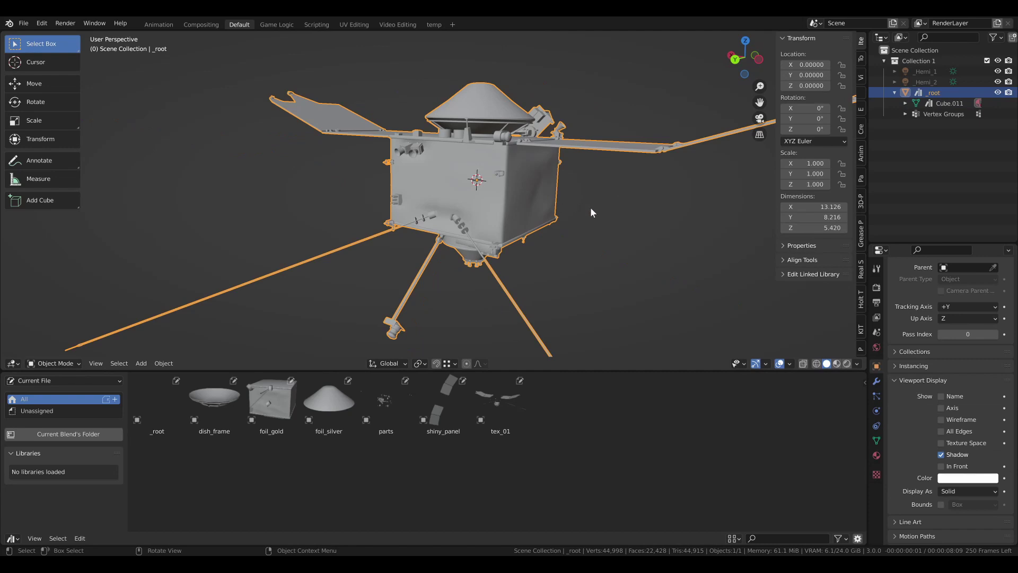
mouse_move(598, 224)
middle_mouse_down()
mouse_move(563, 201)
mouse_move(427, 225)
mouse_move(370, 204)
mouse_move(470, 191)
mouse_move(585, 195)
mouse_move(597, 209)
middle_mouse_up()
- Clear and re-mark _root as an asset
right_click(931, 93)
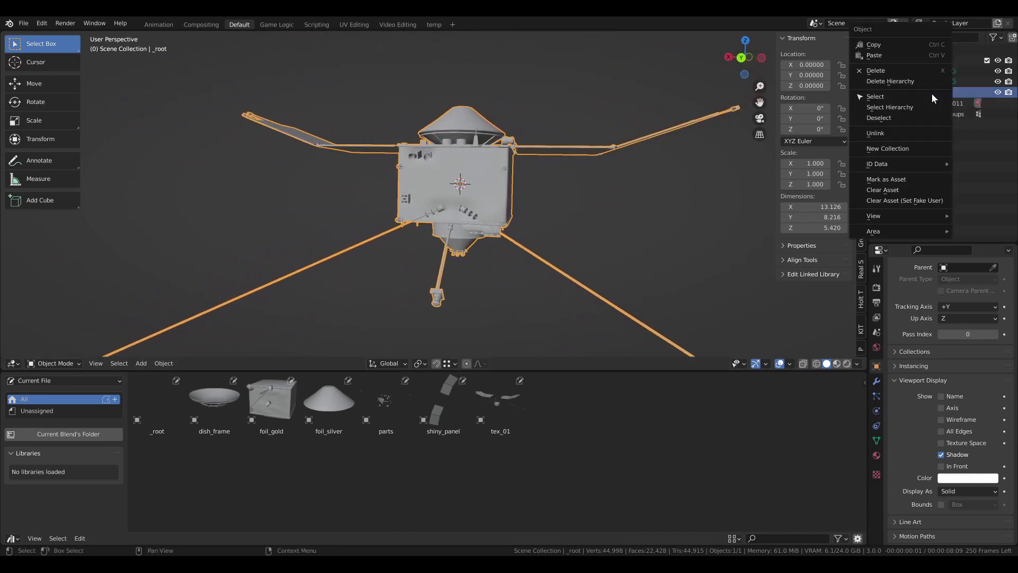
left_click(903, 191)
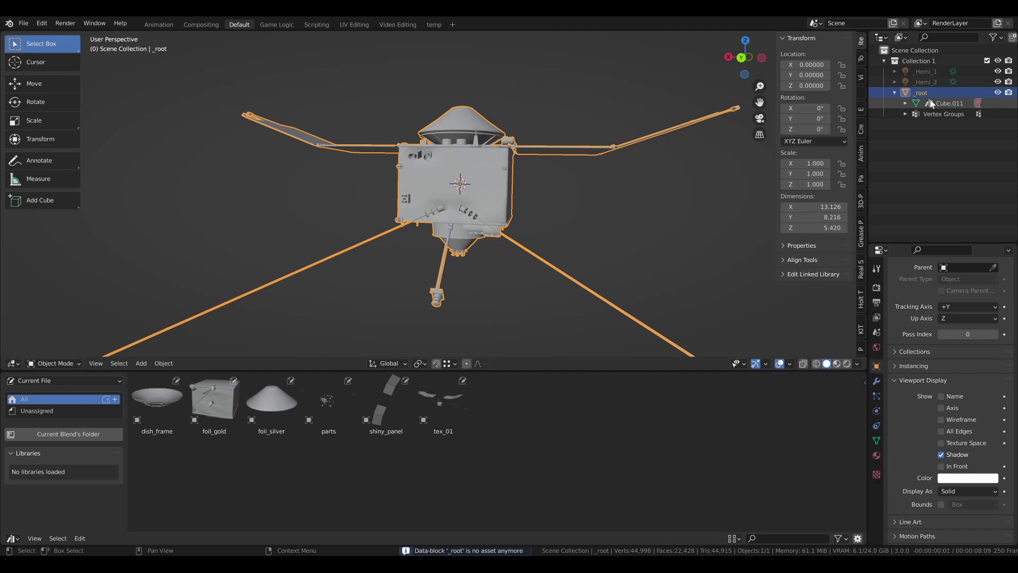
right_click(928, 91)
left_click(883, 179)
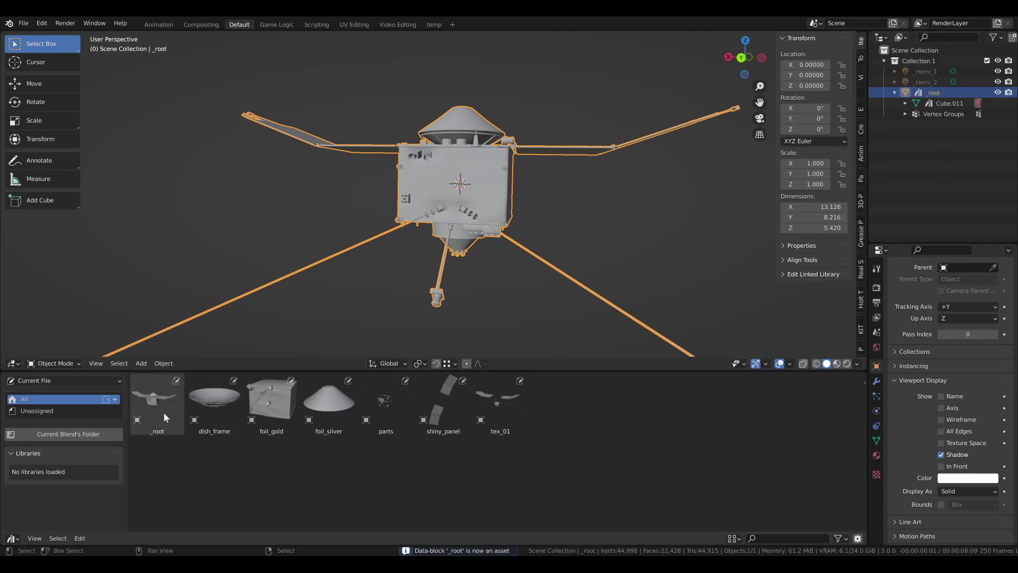
- Drag the _root asset into the viewport to add a _root.001 copy
left_click_drag(164, 412, 261, 231)
middle_click_drag(261, 232, 413, 226)
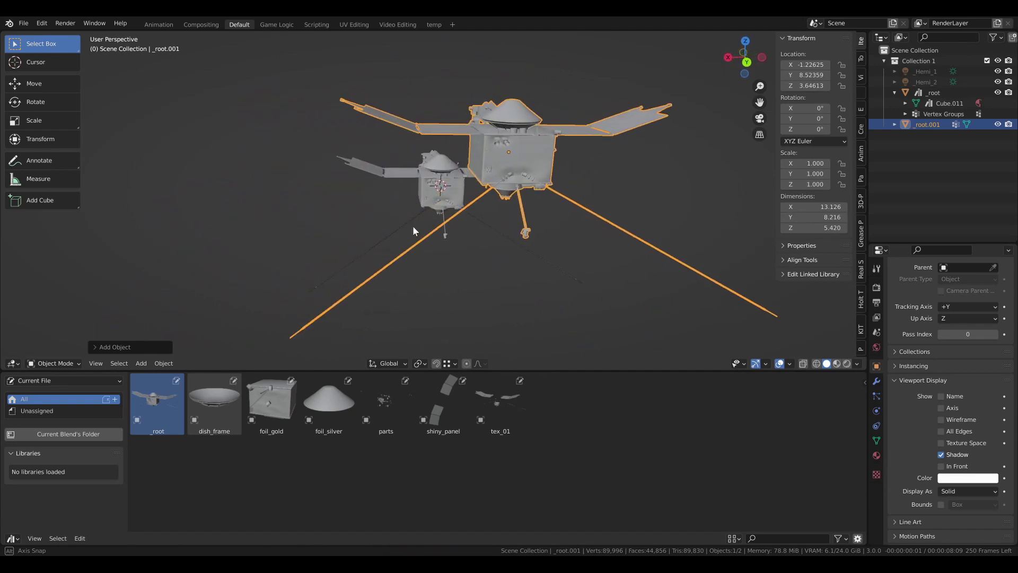
scroll(575, 171, "up", 5)
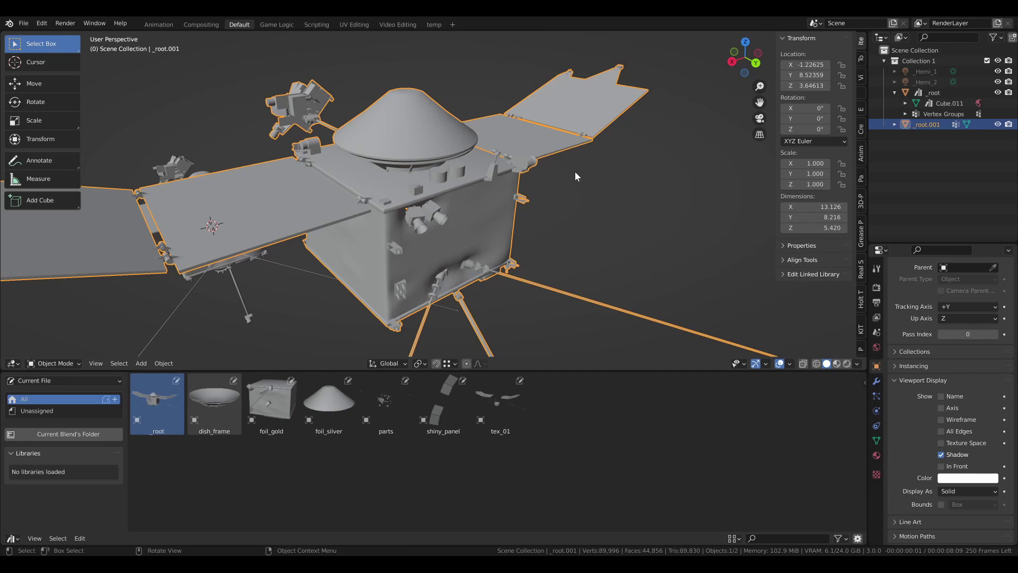
- Separate _root.001's mesh by loose parts in Edit Mode
key("Tab")
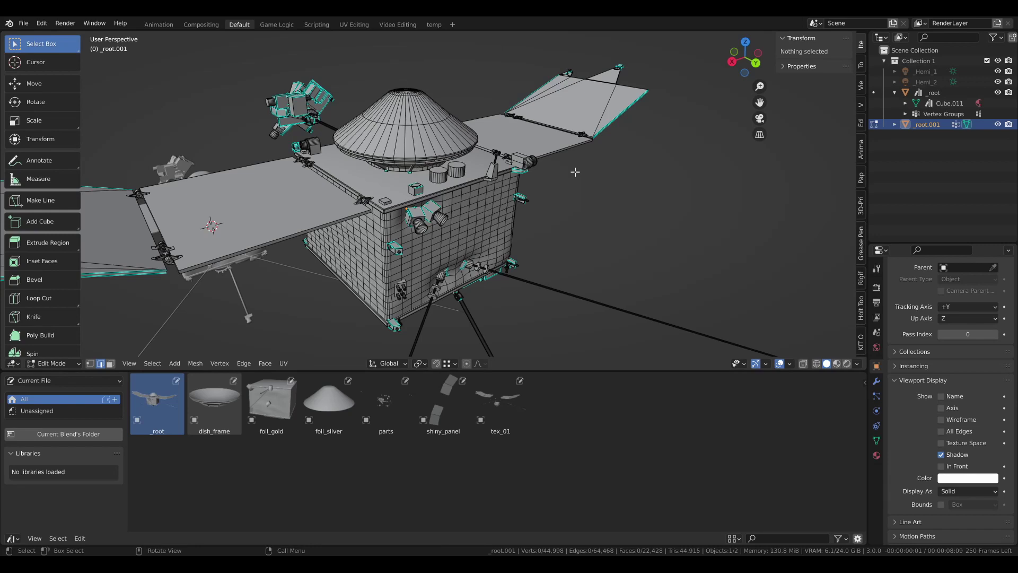
key("p")
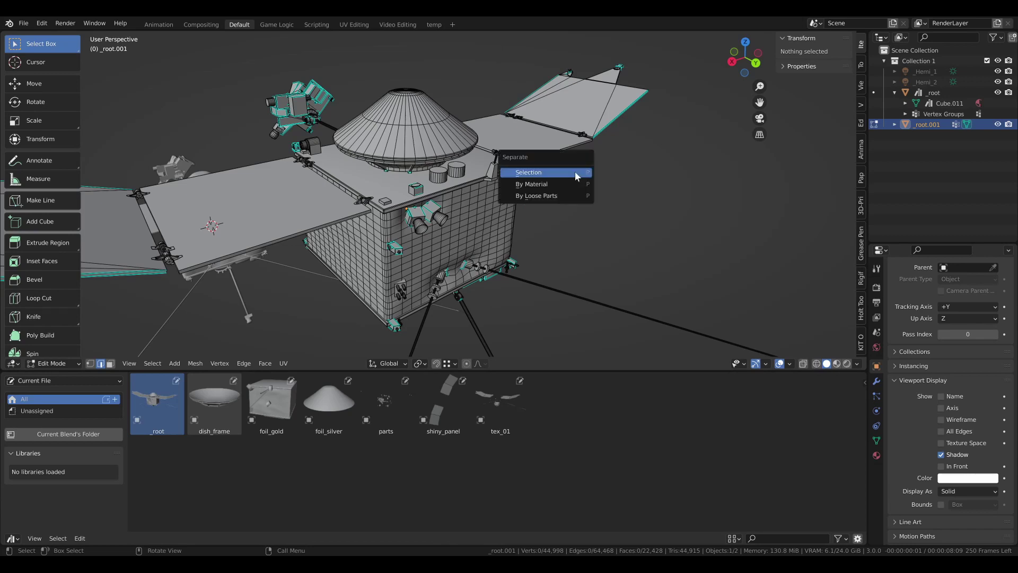
left_click(541, 196)
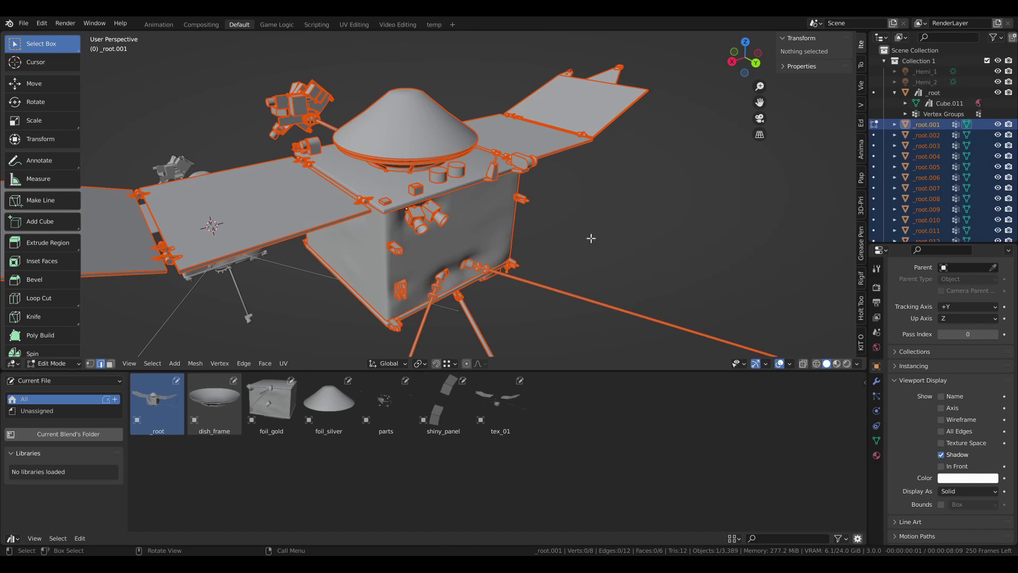
middle_click_drag(495, 190, 454, 186)
scroll(470, 196, "up", 5)
scroll(482, 183, "down", 5)
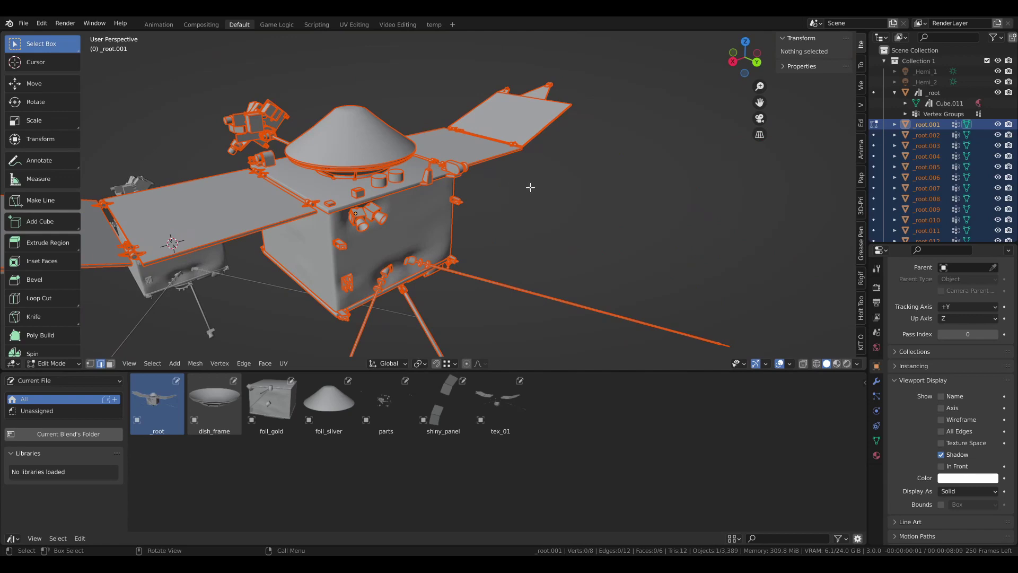
- Return to Object Mode and frame the view on _root.001
key("Tab")
key("KP_Decimal")
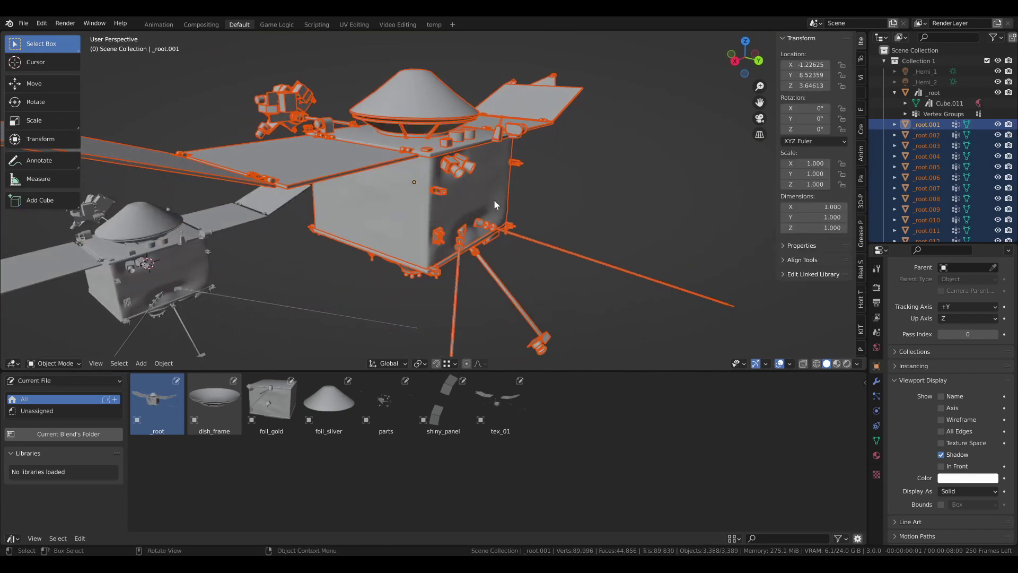
middle_click_drag(495, 199, 567, 182)
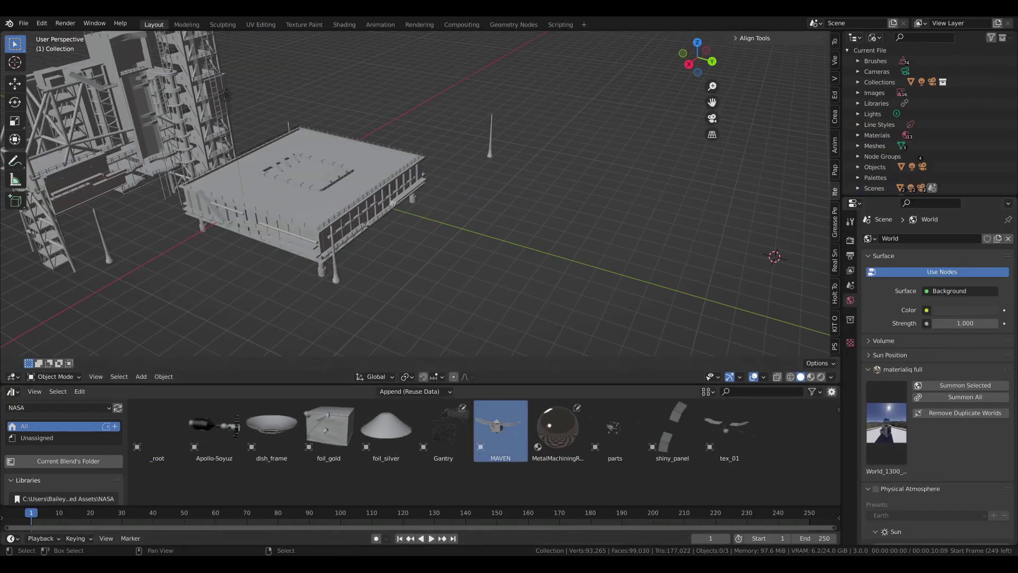
- Drag the MAVEN asset into the gantry scene and inspect its joined mesh in Edit Mode
left_click_drag(500, 429, 532, 264)
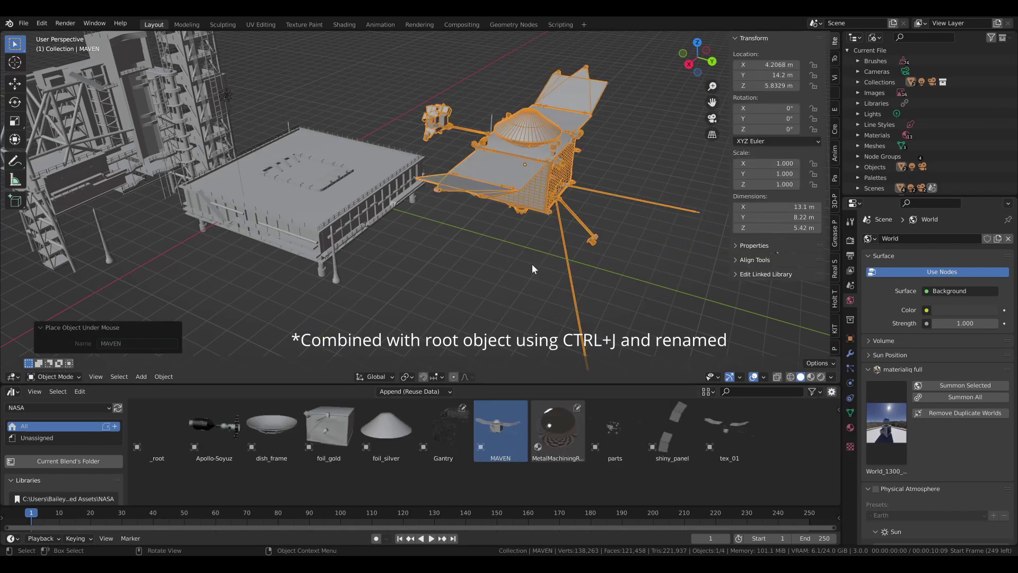
middle_click_drag(533, 263, 280, 180)
scroll(279, 179, "up", 4)
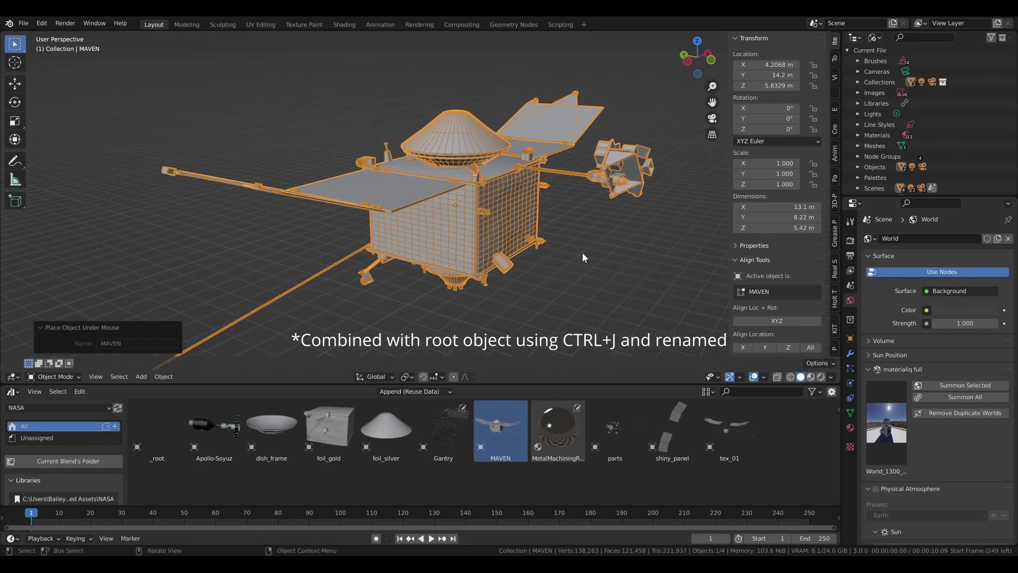
key("Tab")
middle_click_drag(561, 254, 606, 228)
- Separate the MAVEN mesh by loose parts and return to Object Mode
key("Tab")
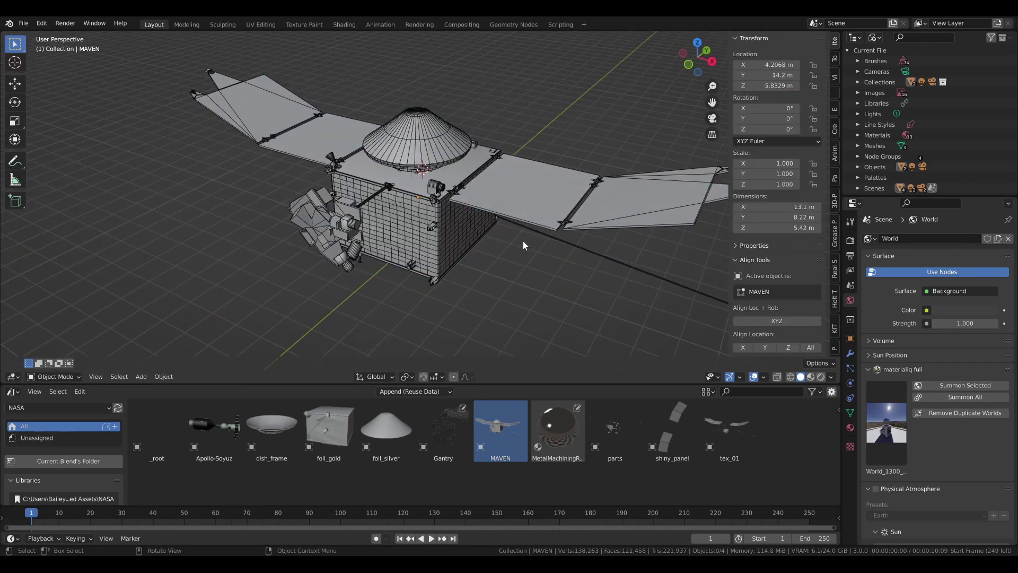
key("Tab")
key("p")
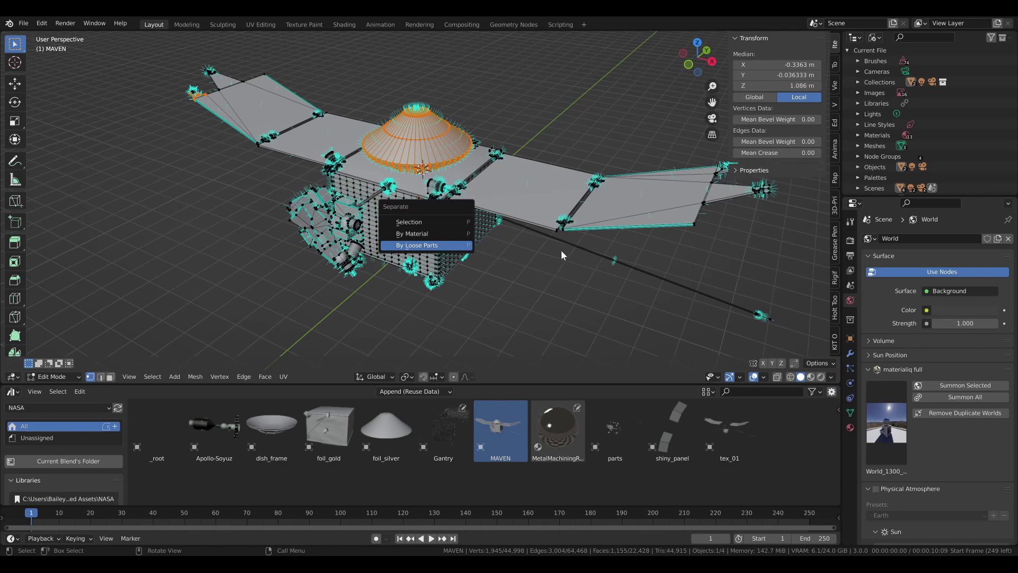
key("Return")
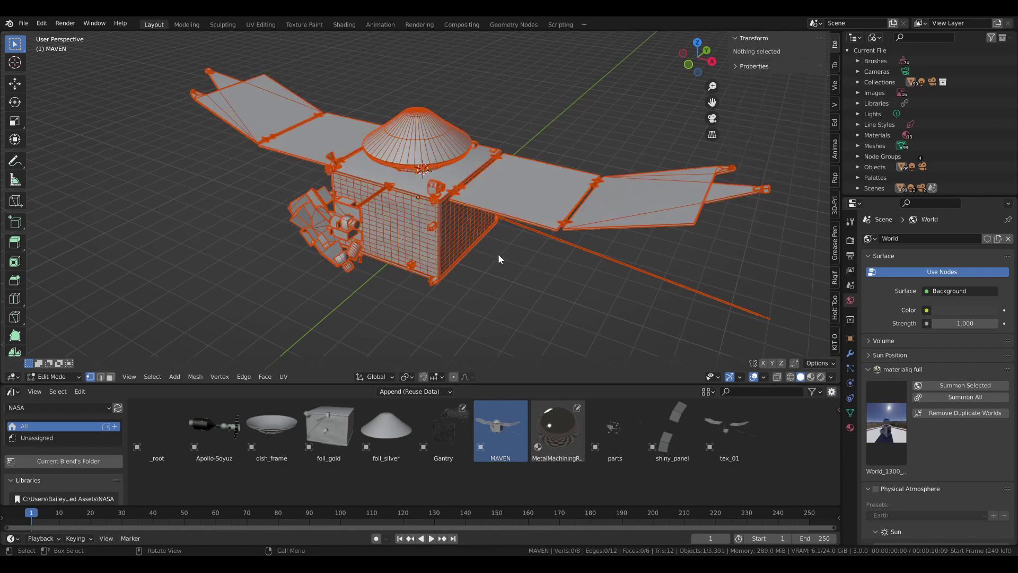
key("Tab")
- Select one left solar-panel piece and delete it
middle_click_drag(498, 258, 347, 170)
left_click(499, 185)
left_click(451, 165)
left_click(318, 170)
key("Delete")
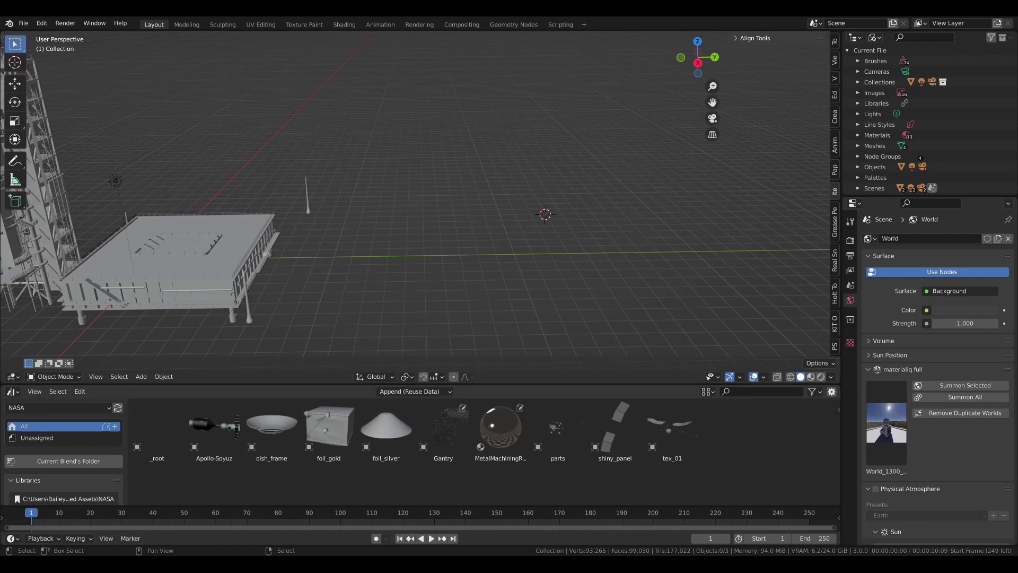
- Place tex_01, shiny_panel, parts, dish_frame, foil_gold, foil_silver and _root assets into the scene together
left_click(671, 435)
left_click(615, 447, "ctrl")
left_click(567, 435, "ctrl")
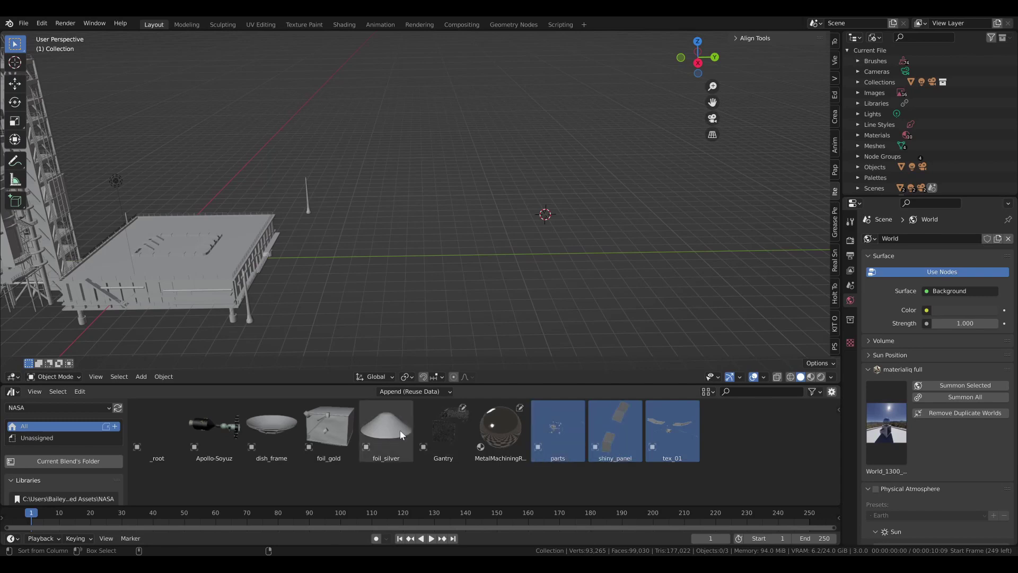
left_click(294, 421, "ctrl")
left_click(365, 419, "shift")
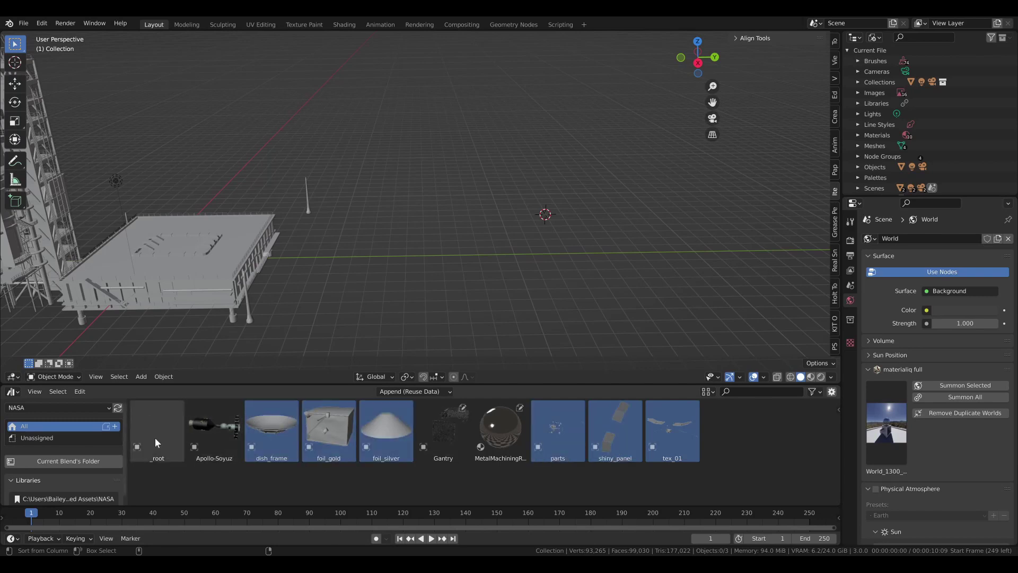
left_click(158, 438, "ctrl")
left_click_drag(544, 427, 526, 294)
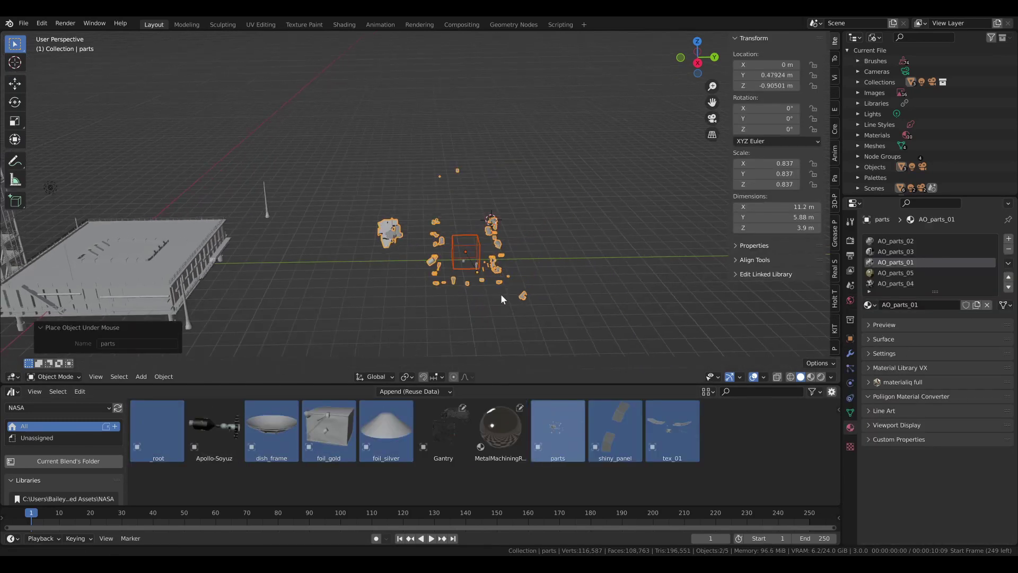
- Deselect the placed parts and add a shiny_panel asset to the scene
scroll(500, 293, "up", 3)
middle_click_drag(490, 294, 457, 279)
scroll(458, 279, "down", 2)
scroll(452, 286, "down", 2)
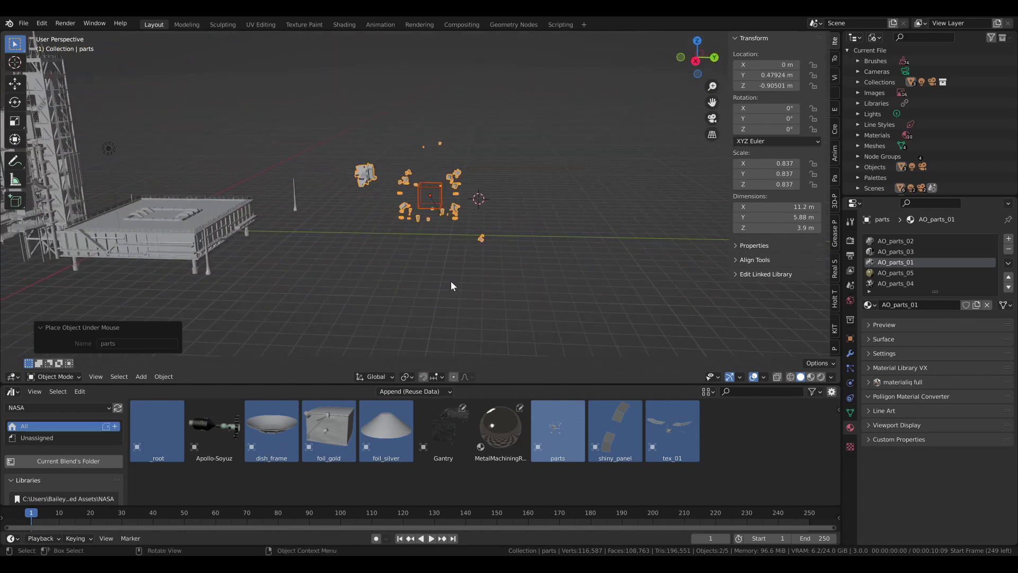
scroll(446, 278, "down", 1)
left_click(555, 313)
left_click_drag(615, 432, 509, 288)
middle_click_drag(525, 305, 509, 258)
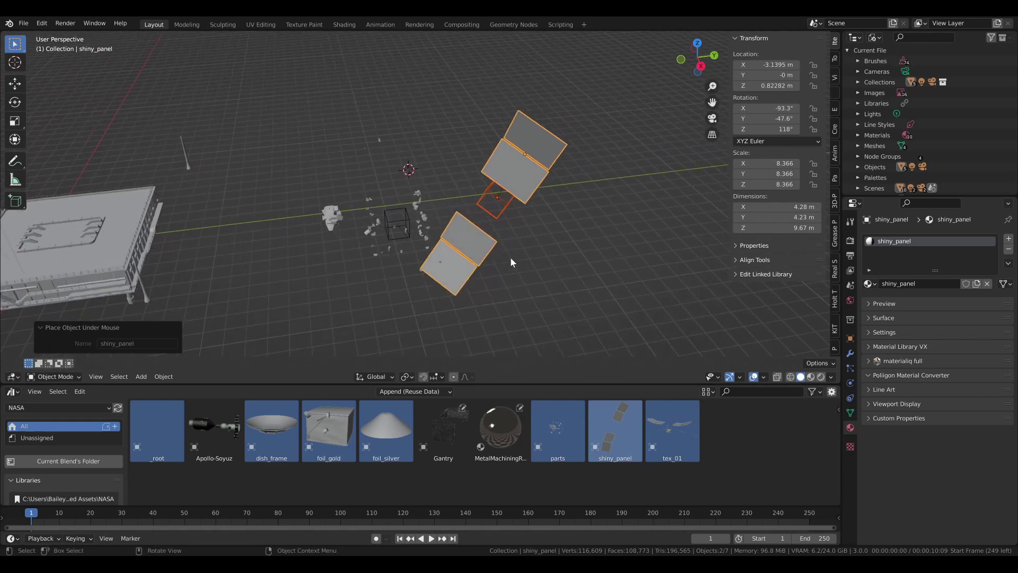
- Delete the shiny_panel object from the gantry scene
key("x")
left_click(482, 236)
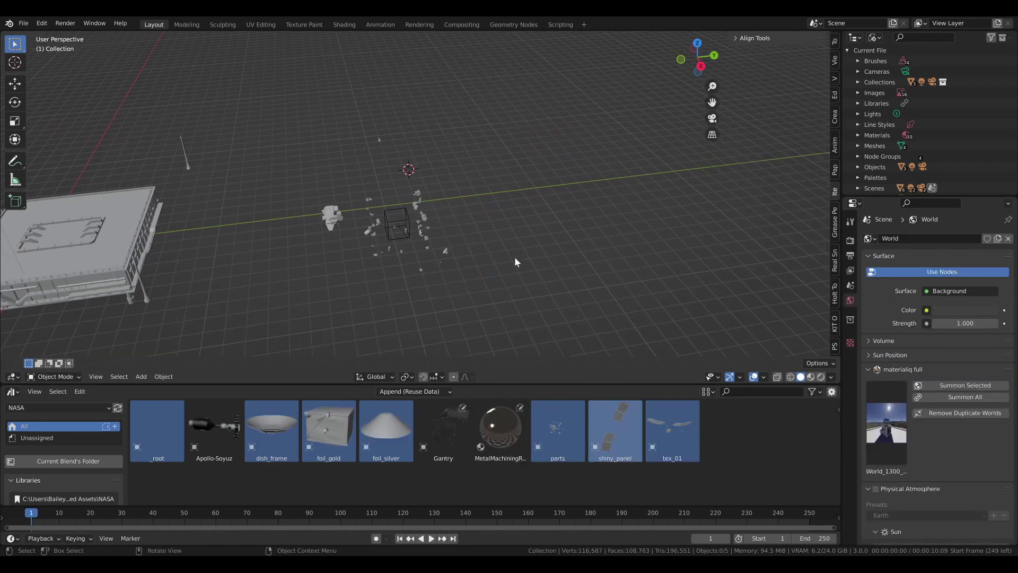